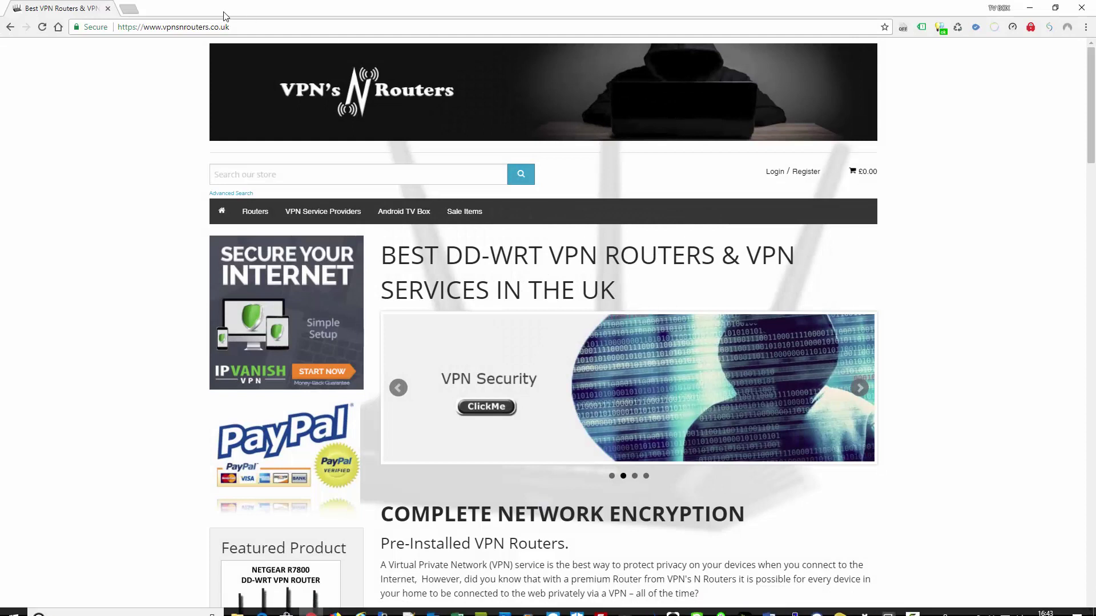
# Load the router at 192.168.12.1 and open Wireless to bring up the login prompt
pyautogui.moveTo(230, 26); pyautogui.dragTo(116, 33)
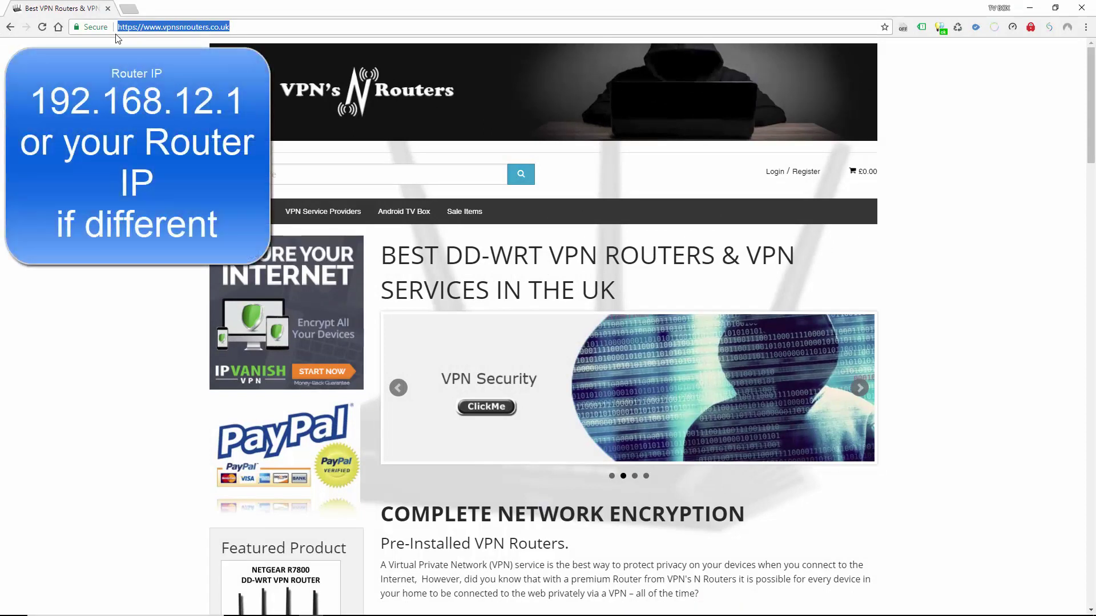
pyautogui.write('192.168.12')
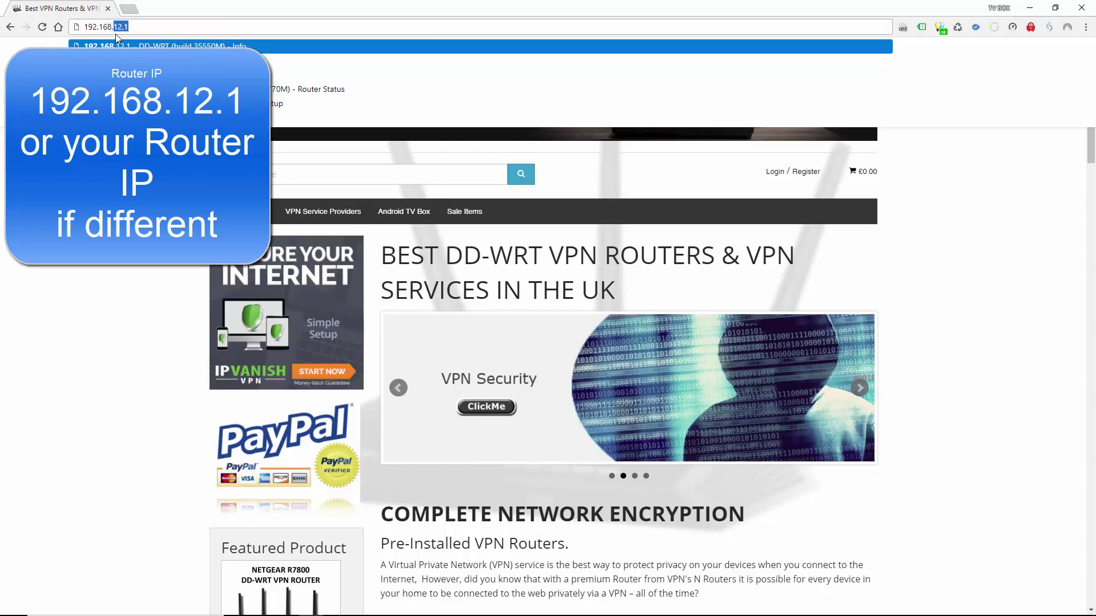
pyautogui.write('.1')
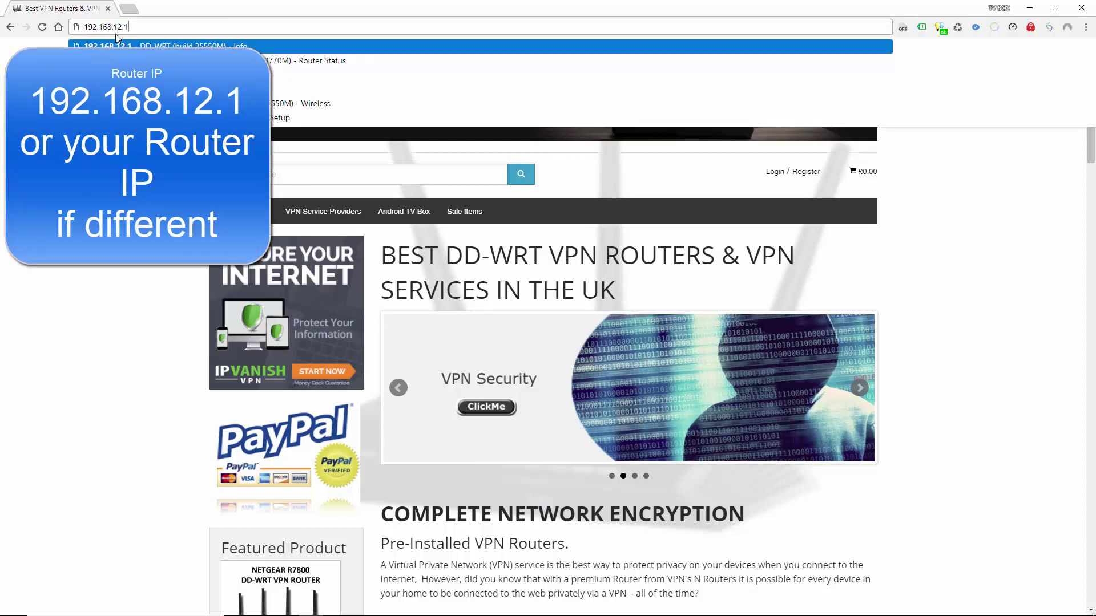
pyautogui.press('Return')
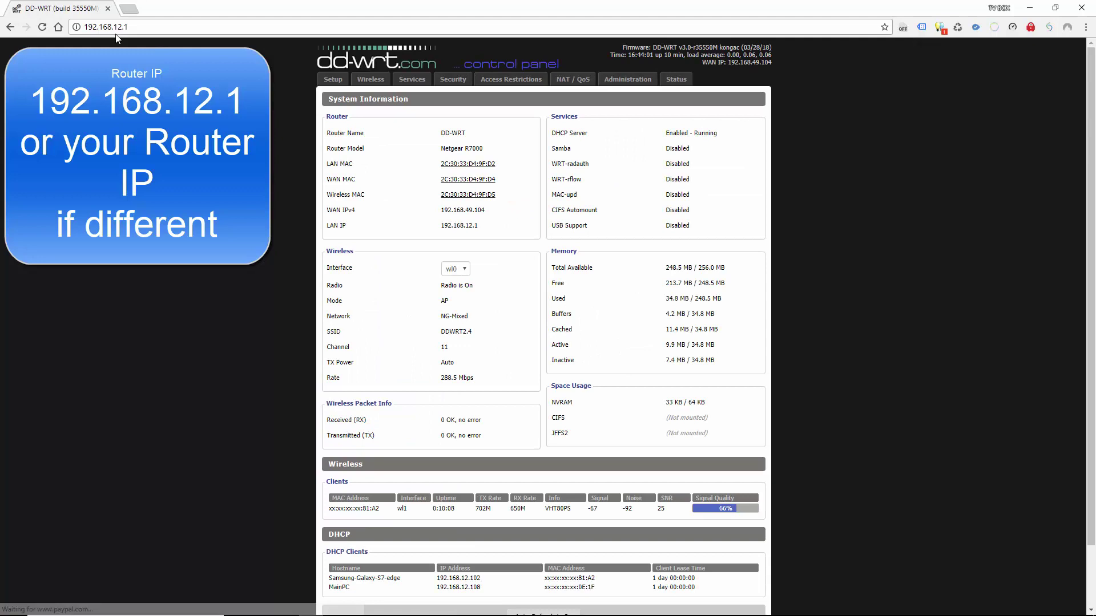
pyautogui.click(394, 83)
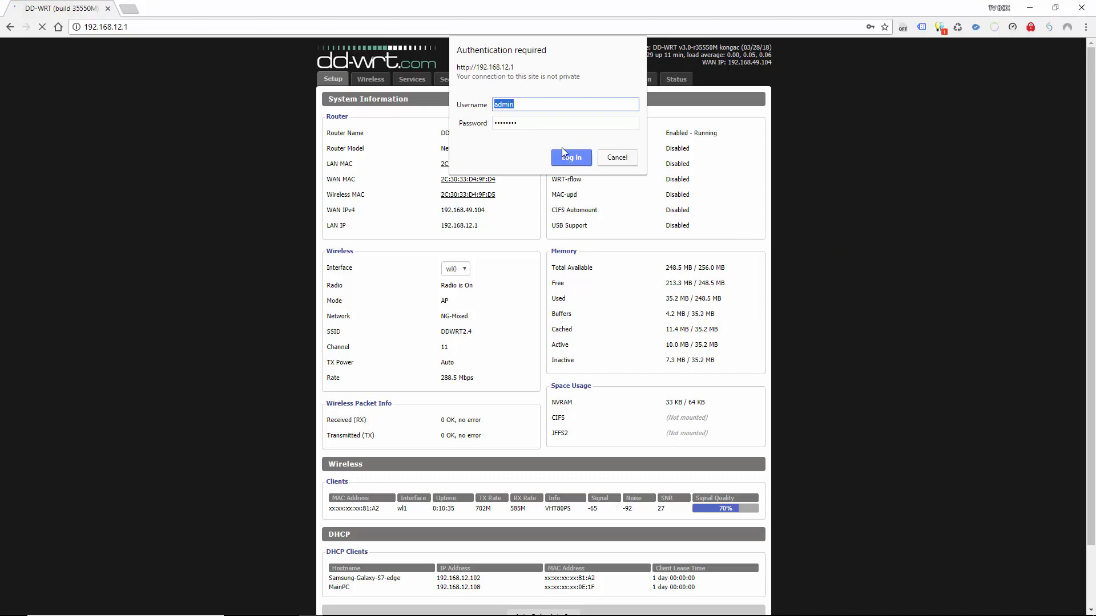
# Log in and review Wireless Basic Settings for the DDWRT2.4 and DDWRT5.0 radios
pyautogui.click(571, 162)
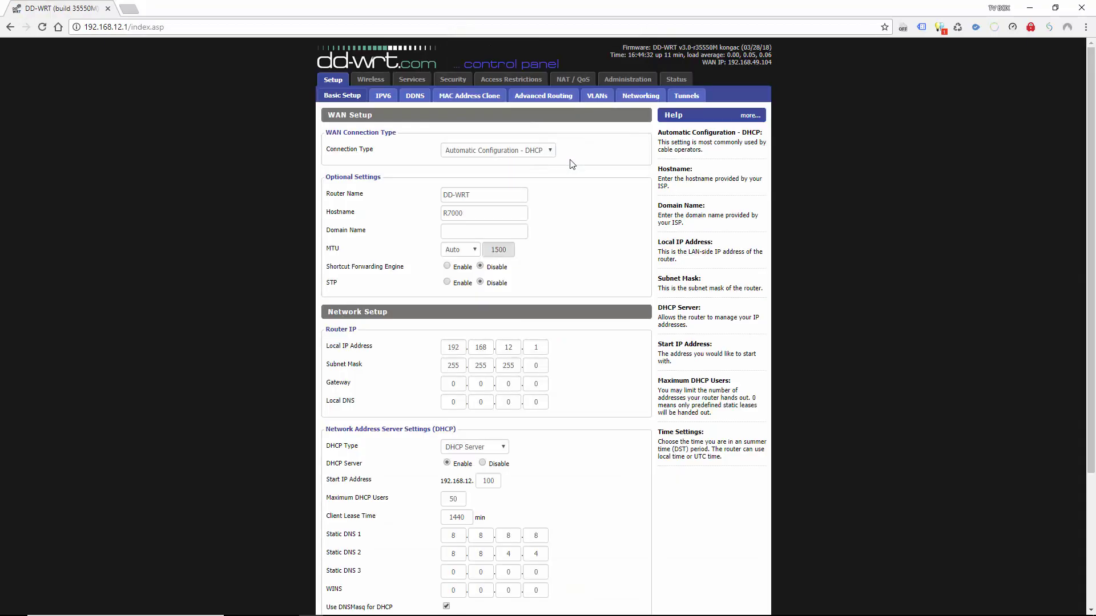
pyautogui.click(372, 80)
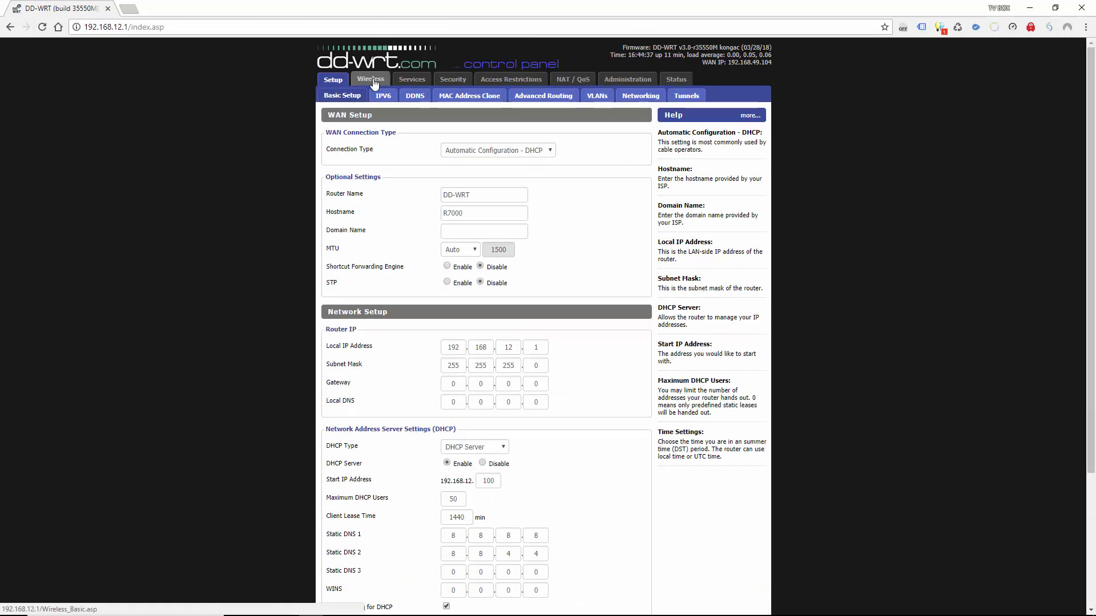
pyautogui.scroll(-2, 536, 278)
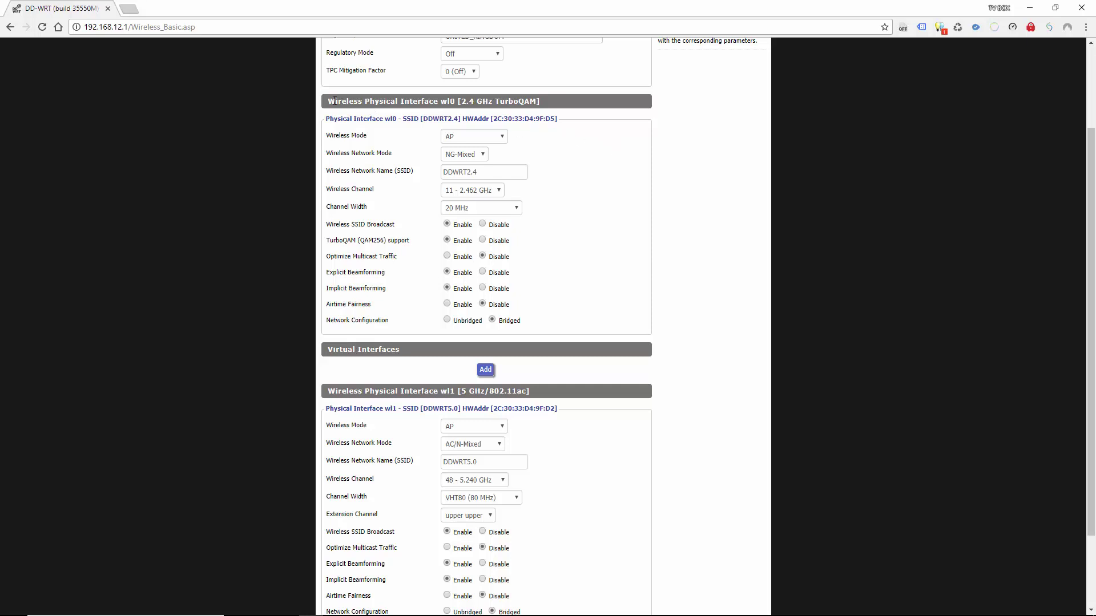
pyautogui.scroll(-3, 453, 391)
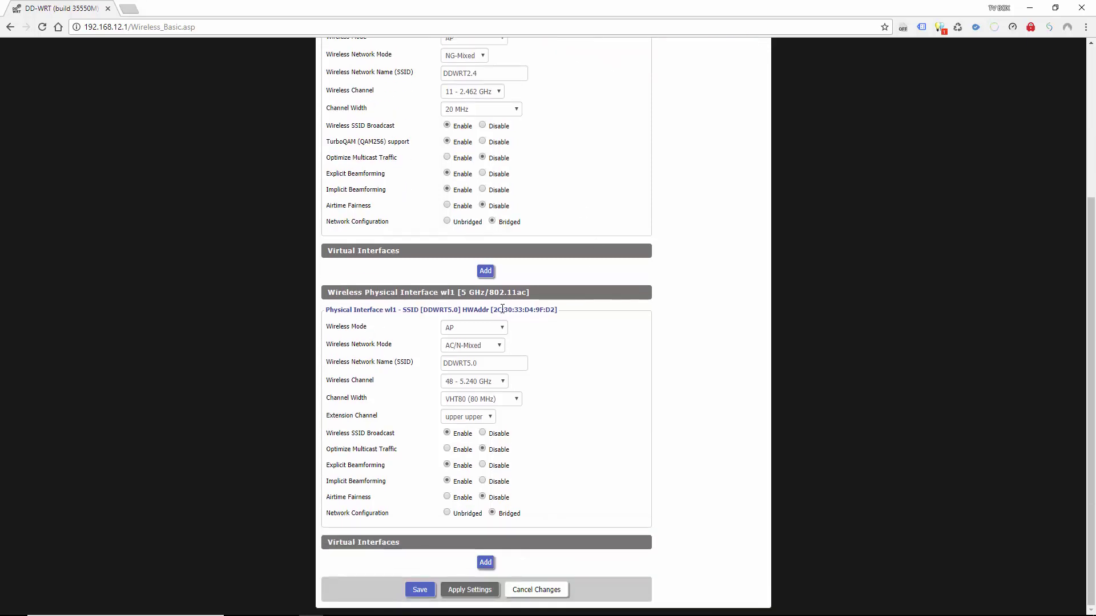
pyautogui.scroll(3, 447, 310)
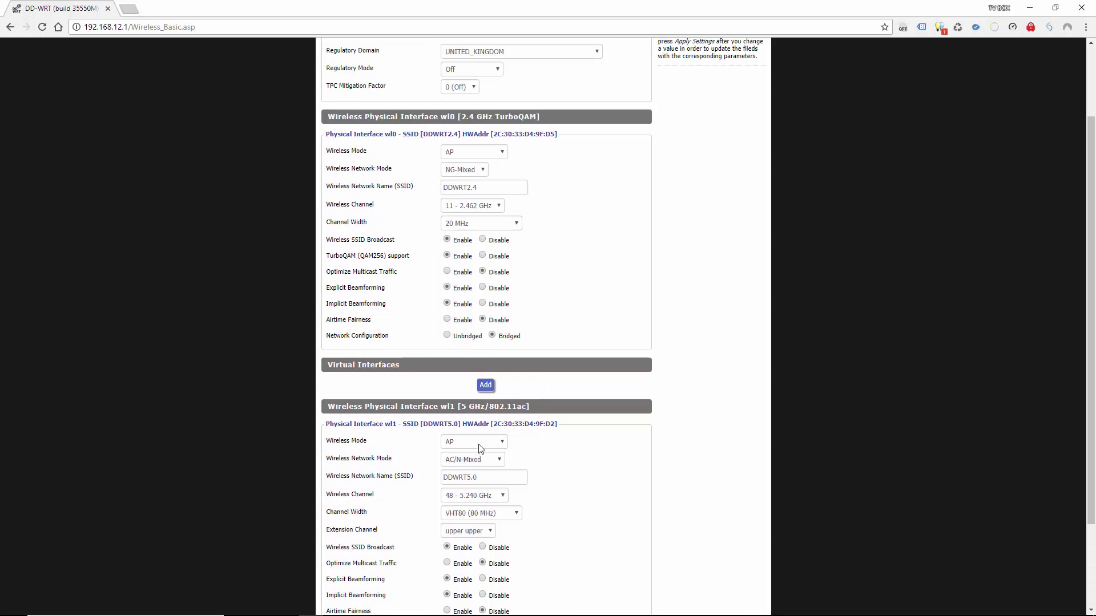
pyautogui.scroll(-1, 479, 439)
pyautogui.scroll(-1, 458, 490)
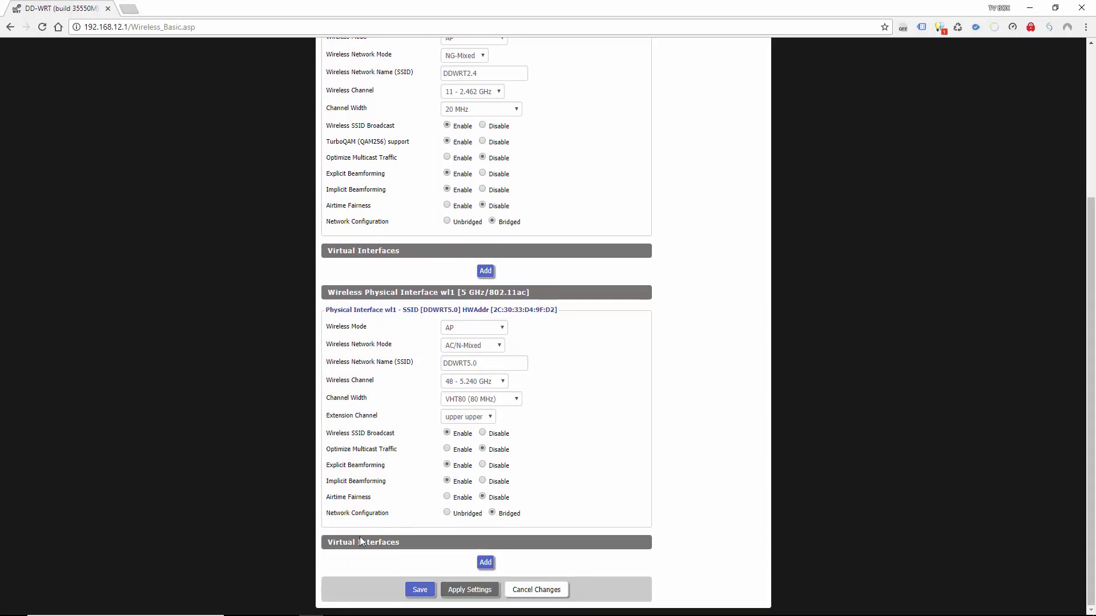
pyautogui.scroll(1, 577, 461)
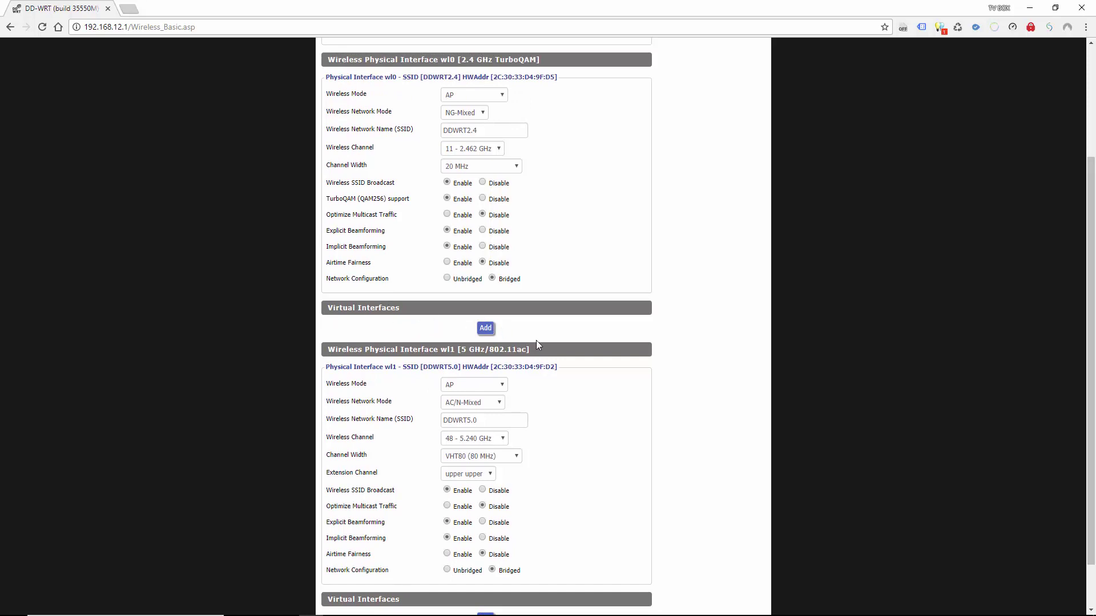
pyautogui.scroll(-1, 535, 338)
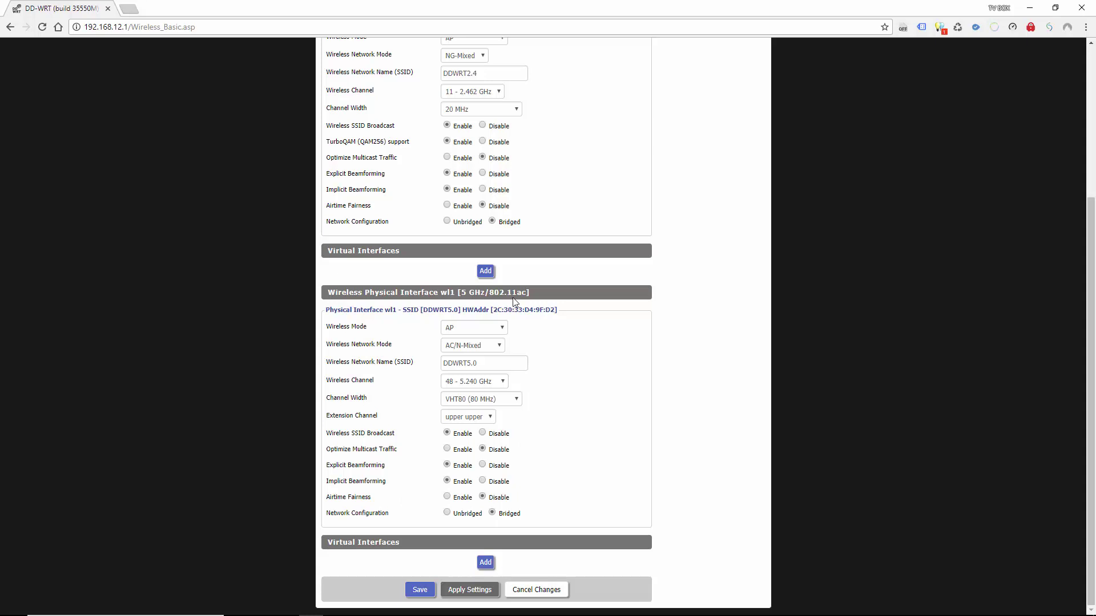
# Add a virtual interface under the 5 GHz wl1 radio and glance at the phone's Wi-Fi list
pyautogui.click(486, 564)
pyautogui.scroll(-7, 568, 522)
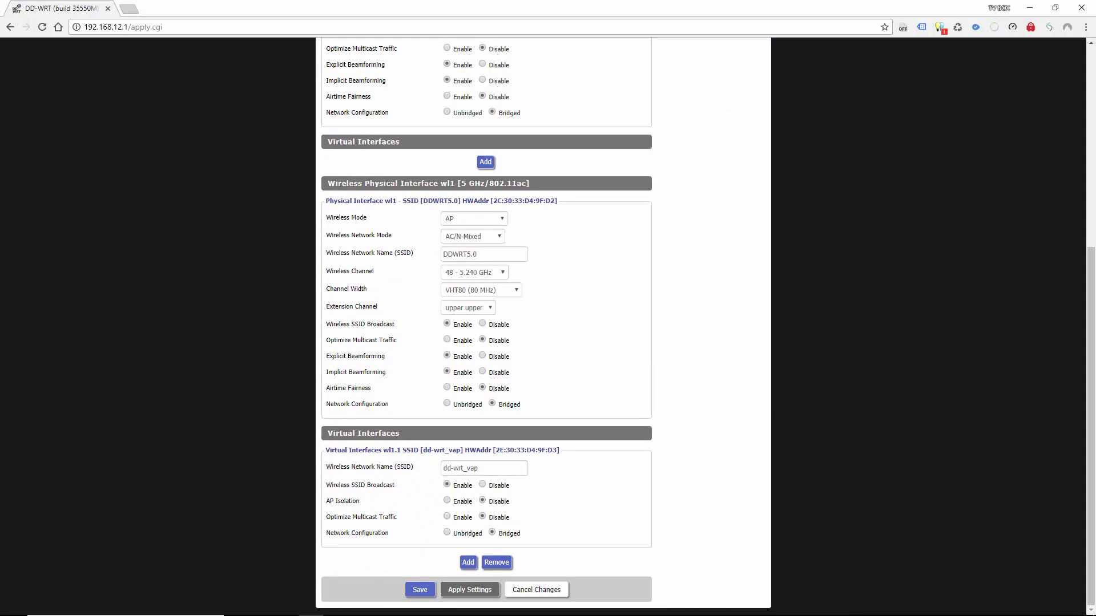
pyautogui.click(893, 612)
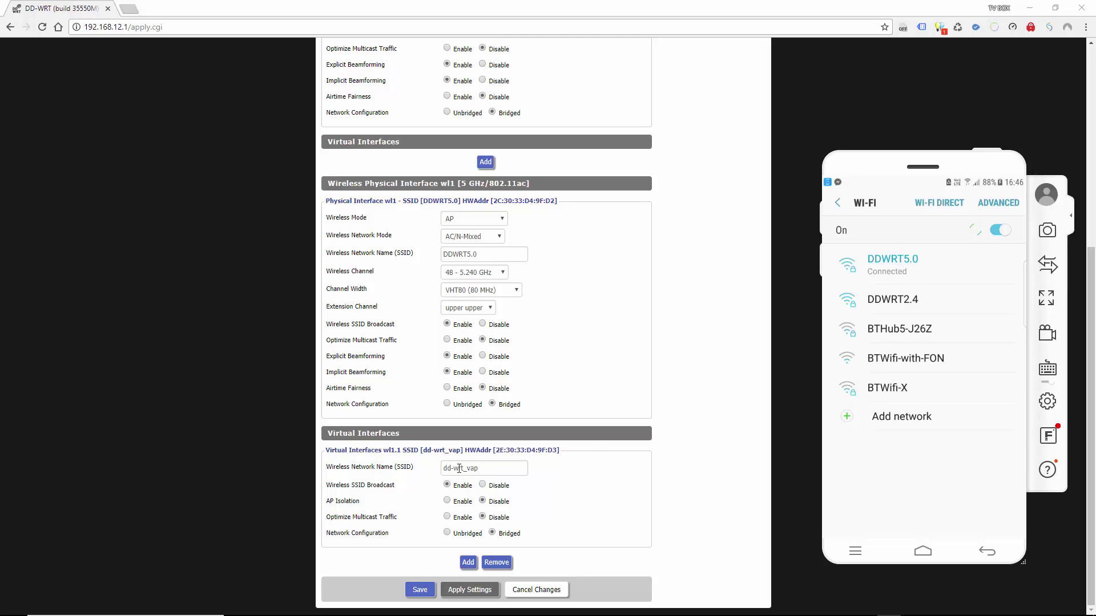
pyautogui.click(479, 468)
# Name the new wl1.1 interface DDWRT-GUEST and set its network configuration to Unbridged
pyautogui.moveTo(479, 468); pyautogui.dragTo(441, 469)
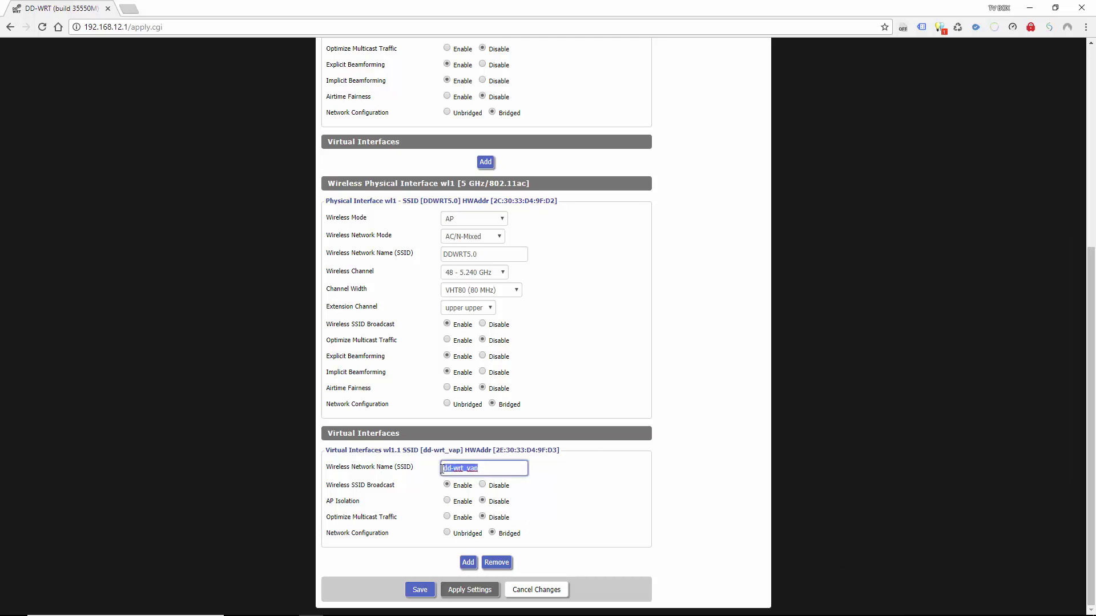
pyautogui.write('DDWRT-GUEST')
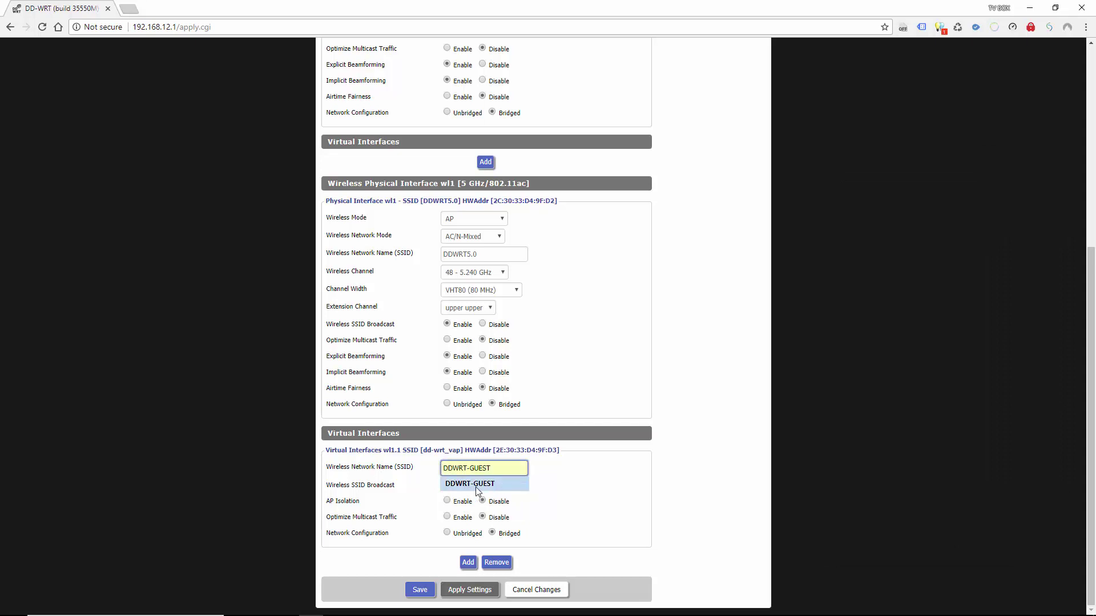
pyautogui.click(481, 484)
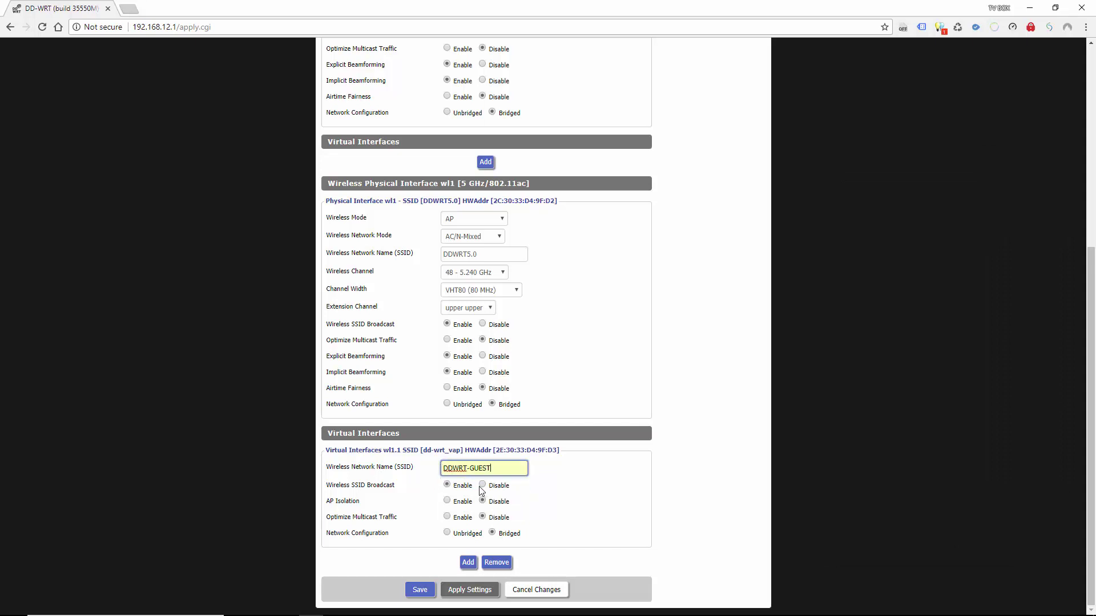
pyautogui.click(588, 482)
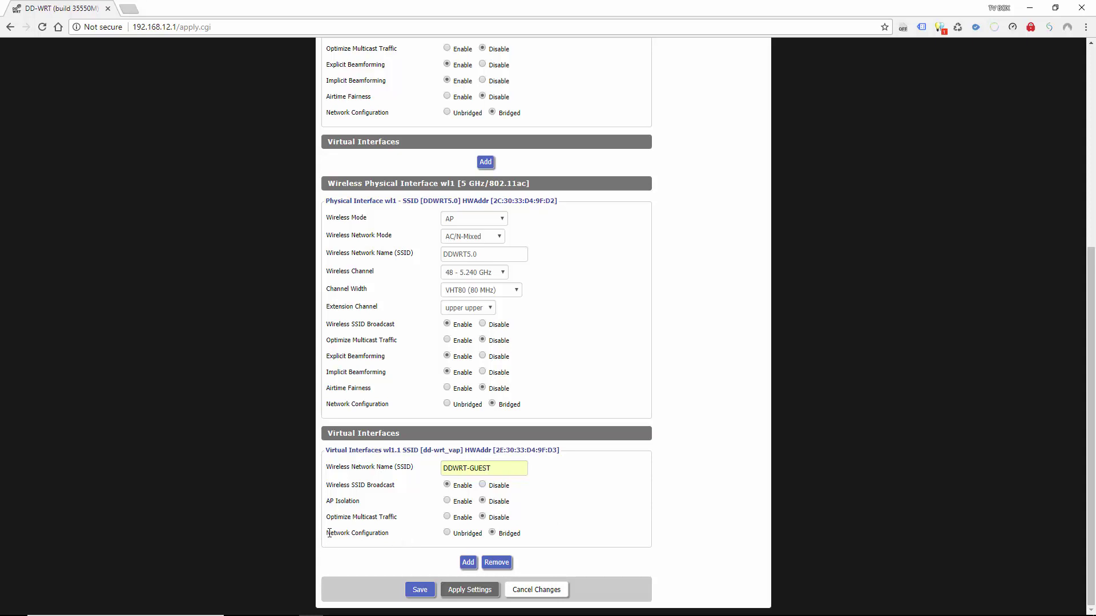
pyautogui.click(447, 533)
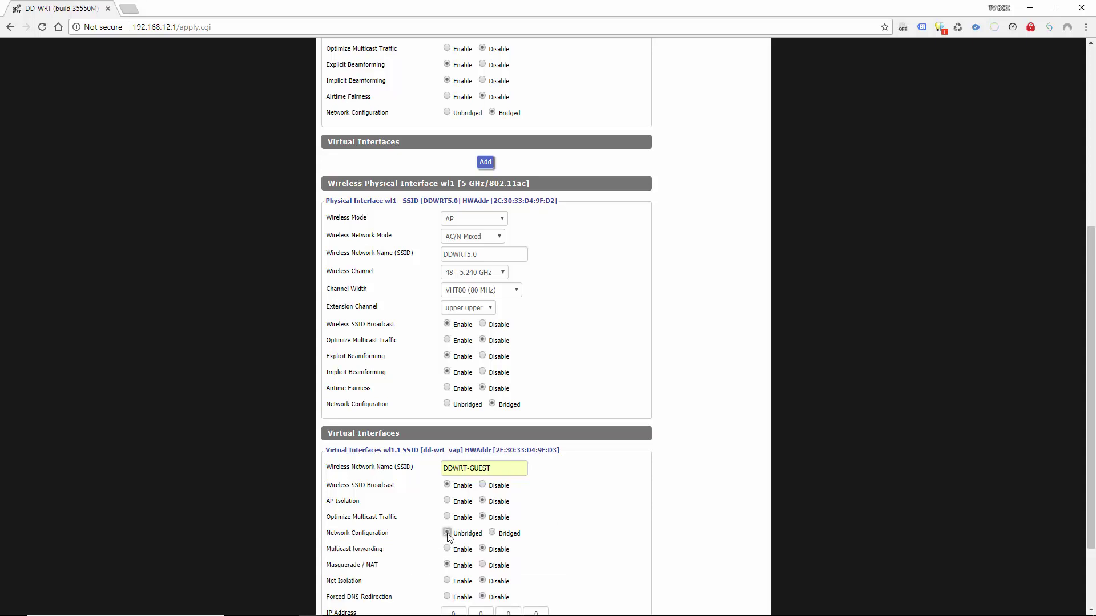
pyautogui.scroll(-2, 448, 537)
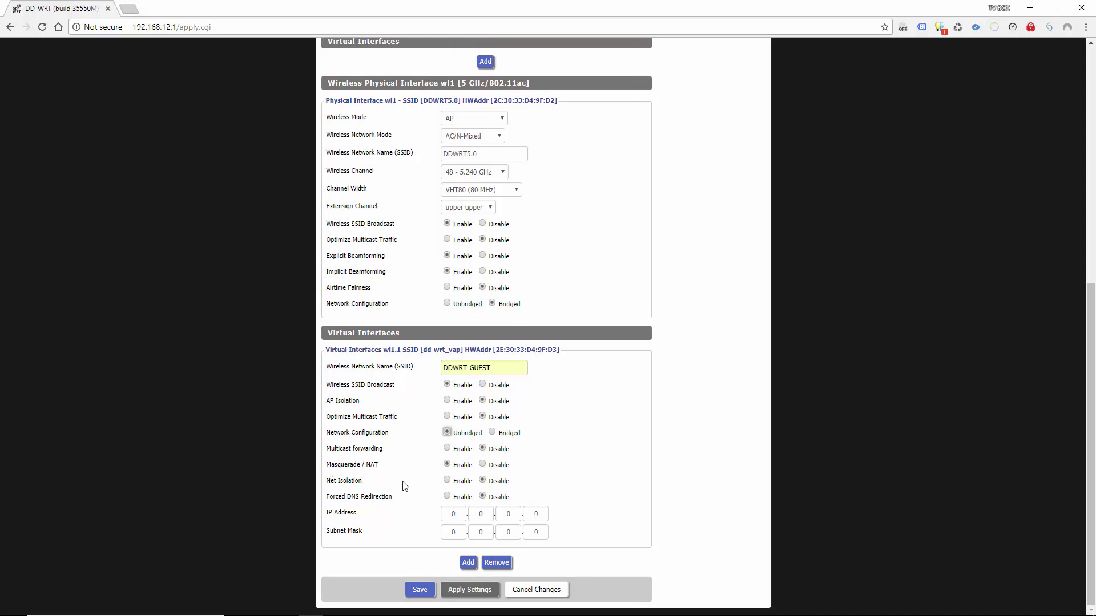
# Enable Net Isolation and set the guest interface IP address to 192.168.15.1
pyautogui.click(448, 481)
pyautogui.doubleClick(454, 515)
pyautogui.write('192')
pyautogui.press('Tab')
pyautogui.write('168')
pyautogui.press('Tab')
pyautogui.write('15')
pyautogui.press('Tab')
pyautogui.write('1')
# Enter subnet mask 255.255.255.0 for wl1.1 and save the settings
pyautogui.click(445, 533)
pyautogui.write('255')
pyautogui.press('Tab')
pyautogui.write('255')
pyautogui.press('Tab')
pyautogui.write('255')
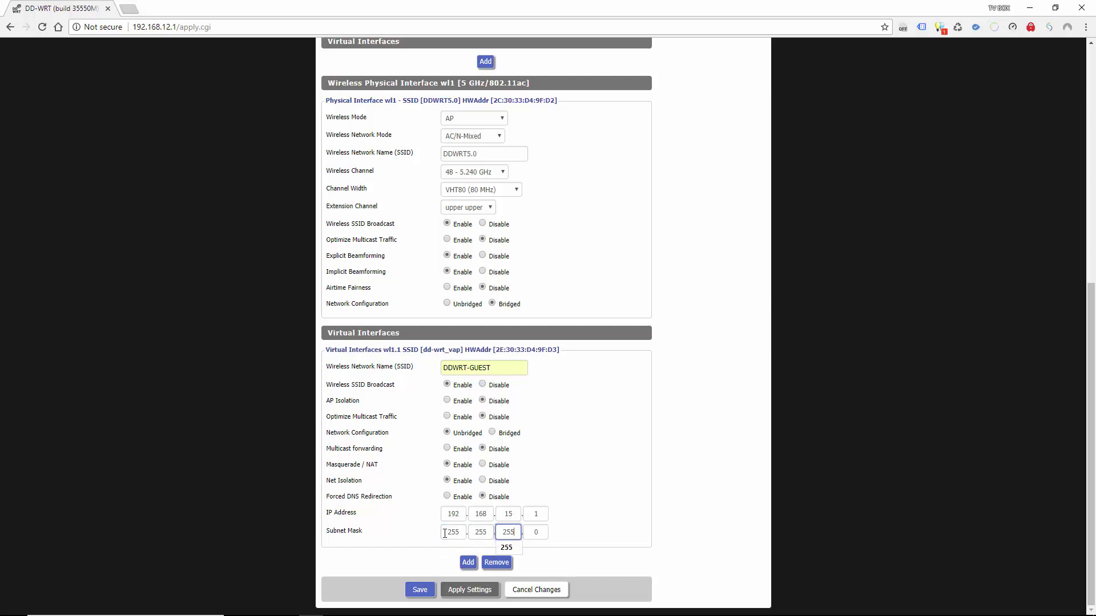
pyautogui.press('Tab')
pyautogui.click(419, 591)
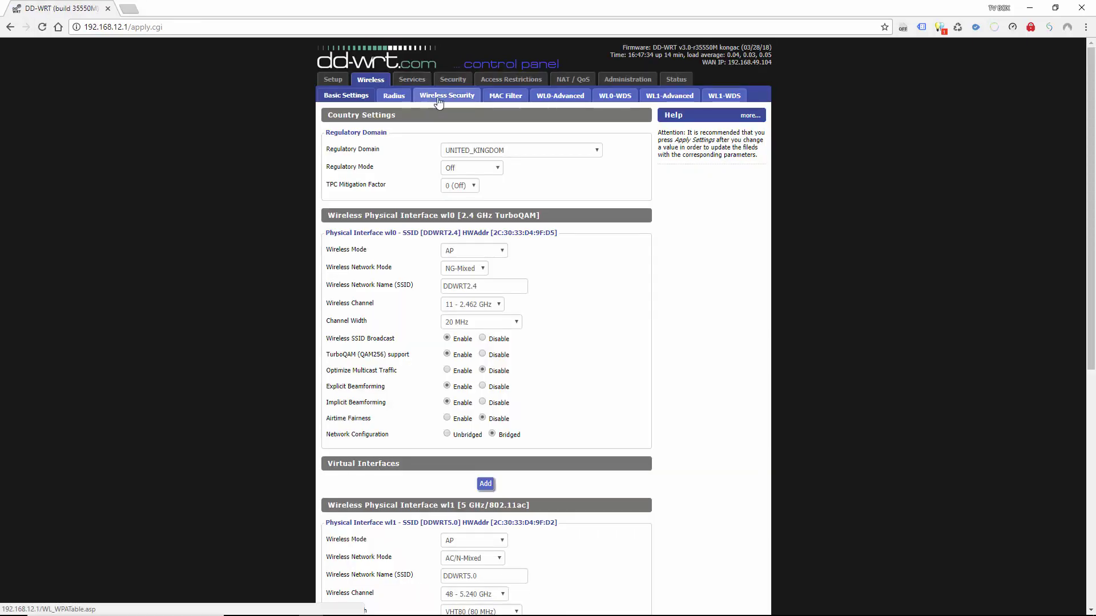
# Review the wl1 radio and its virtual interfaces on the Wireless Basic Settings page
pyautogui.click(466, 97)
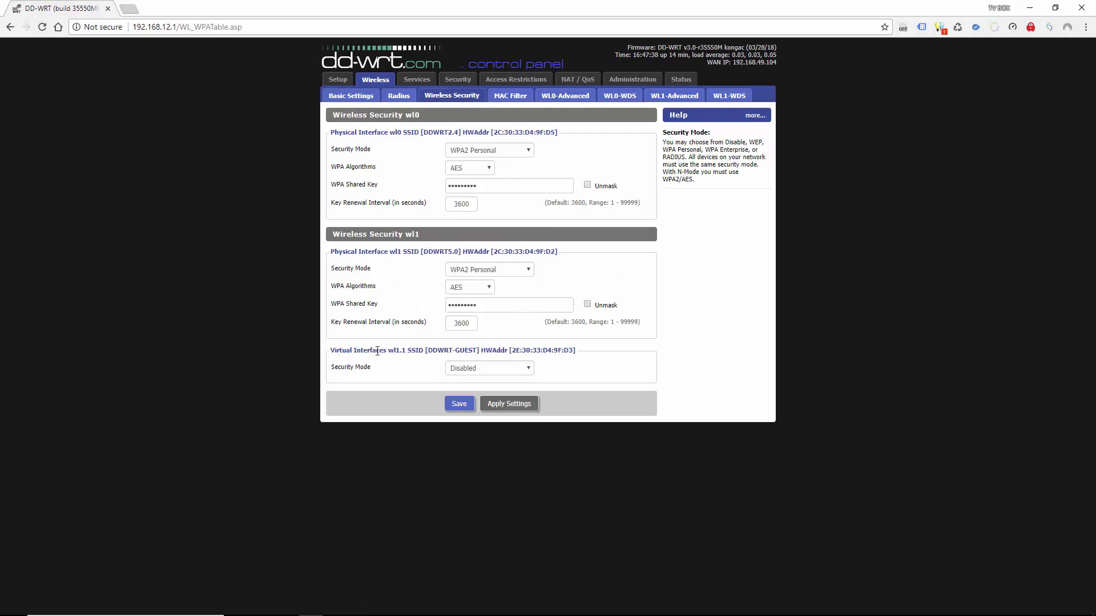
pyautogui.click(372, 91)
pyautogui.scroll(-7, 440, 325)
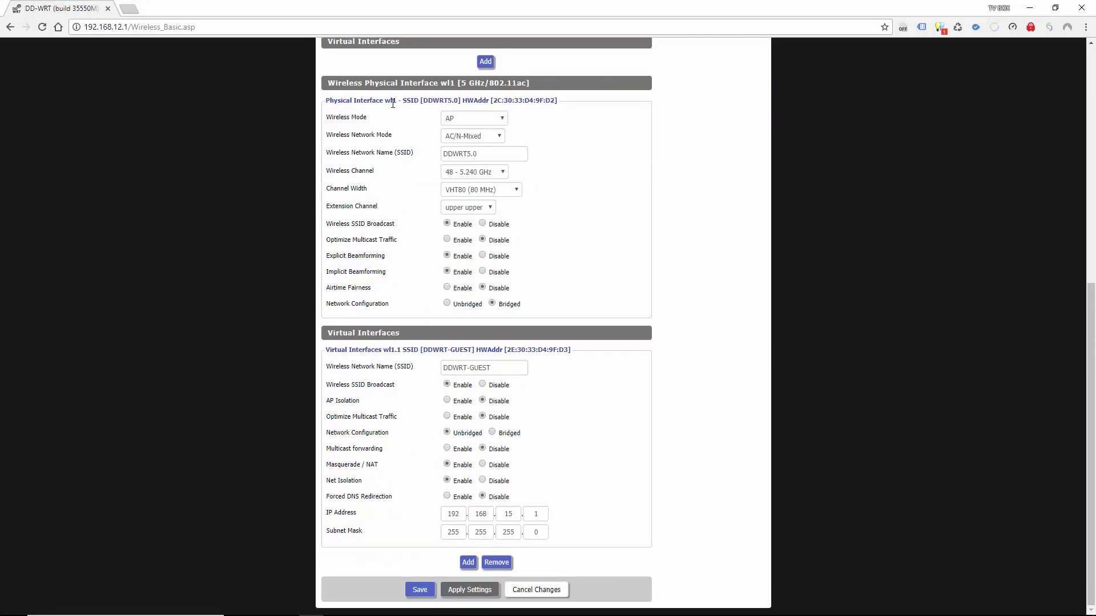
pyautogui.scroll(1, 400, 150)
pyautogui.scroll(1, 400, 150)
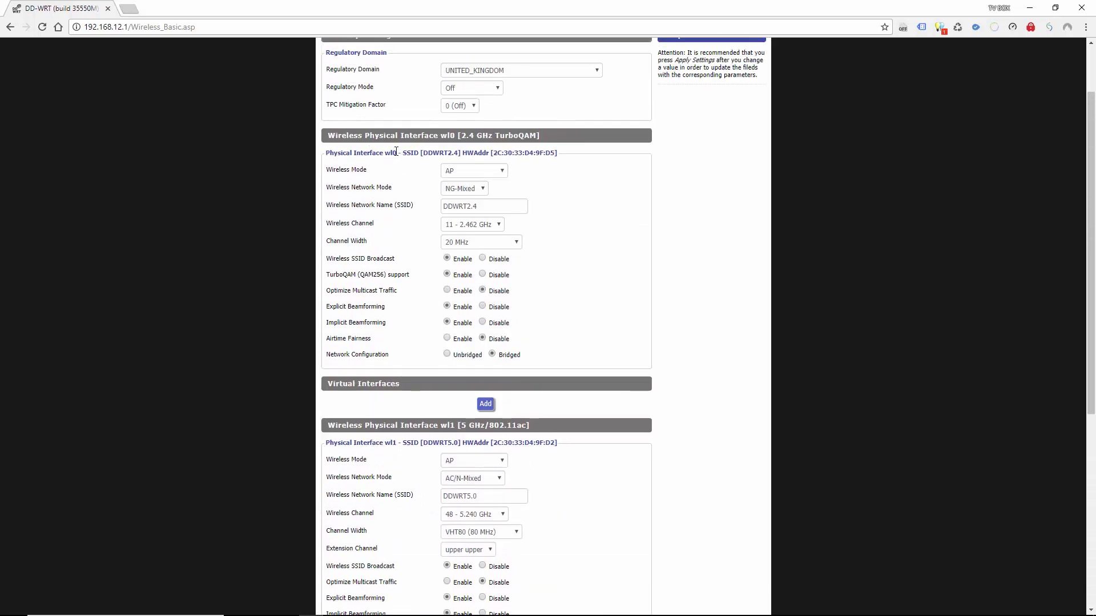
pyautogui.scroll(-5, 385, 154)
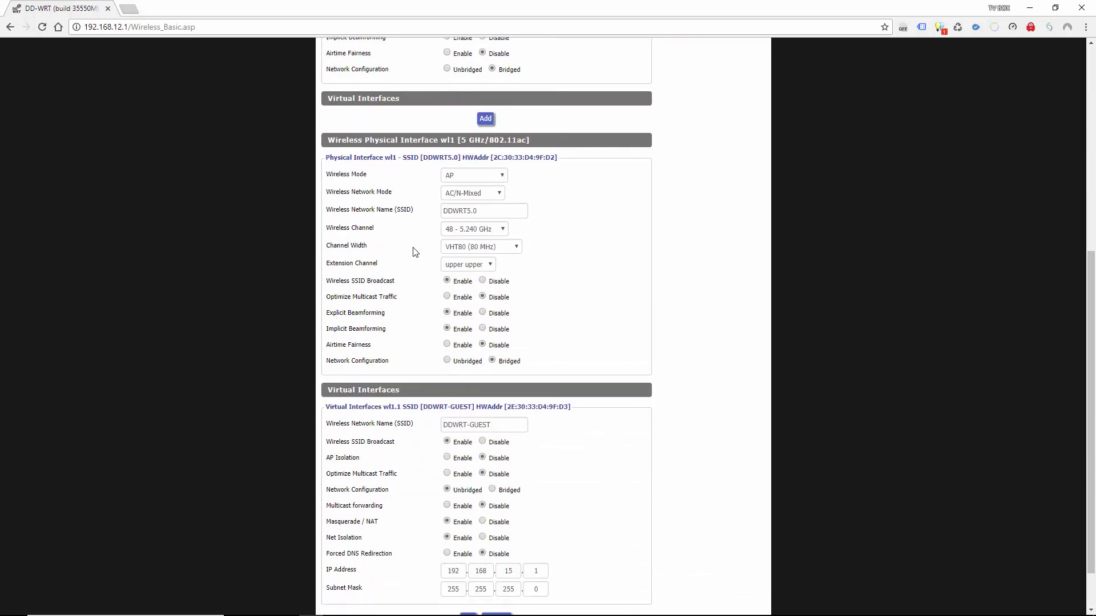
pyautogui.moveTo(384, 158); pyautogui.dragTo(397, 157)
pyautogui.scroll(-1, 411, 200)
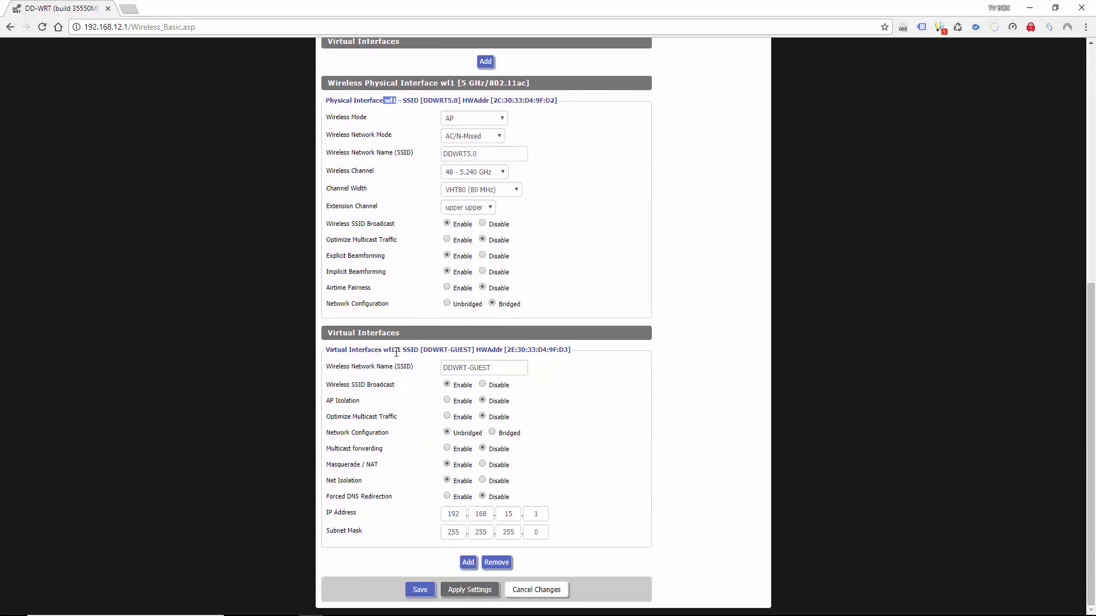
pyautogui.click(385, 351)
# Open Wireless Security and locate wl1.1 DDWRT-GUEST, whose security mode is still Disabled
pyautogui.click(465, 590)
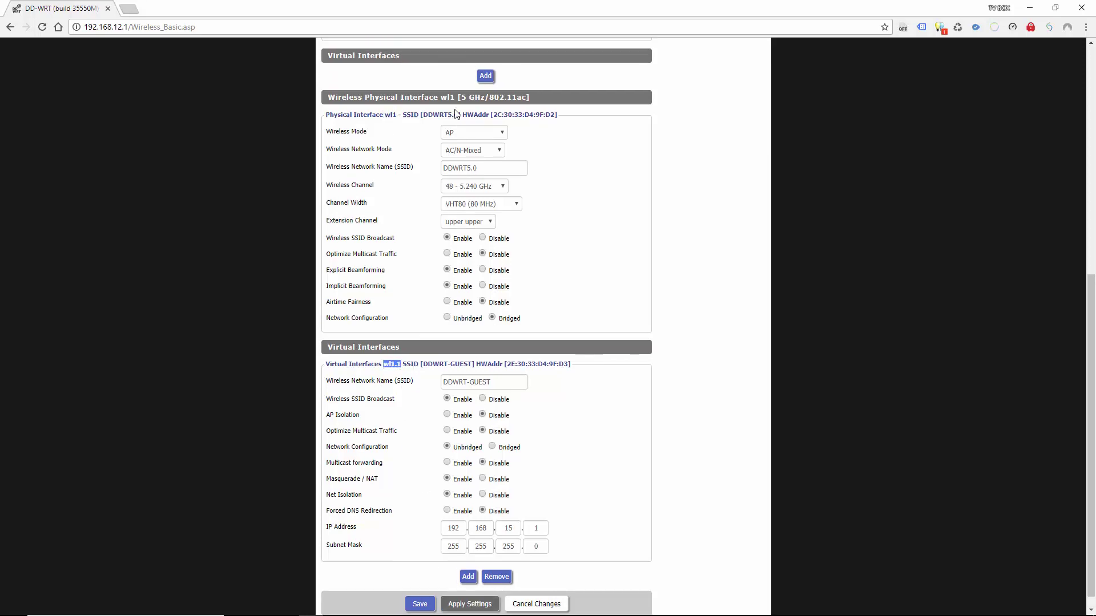
pyautogui.click(448, 95)
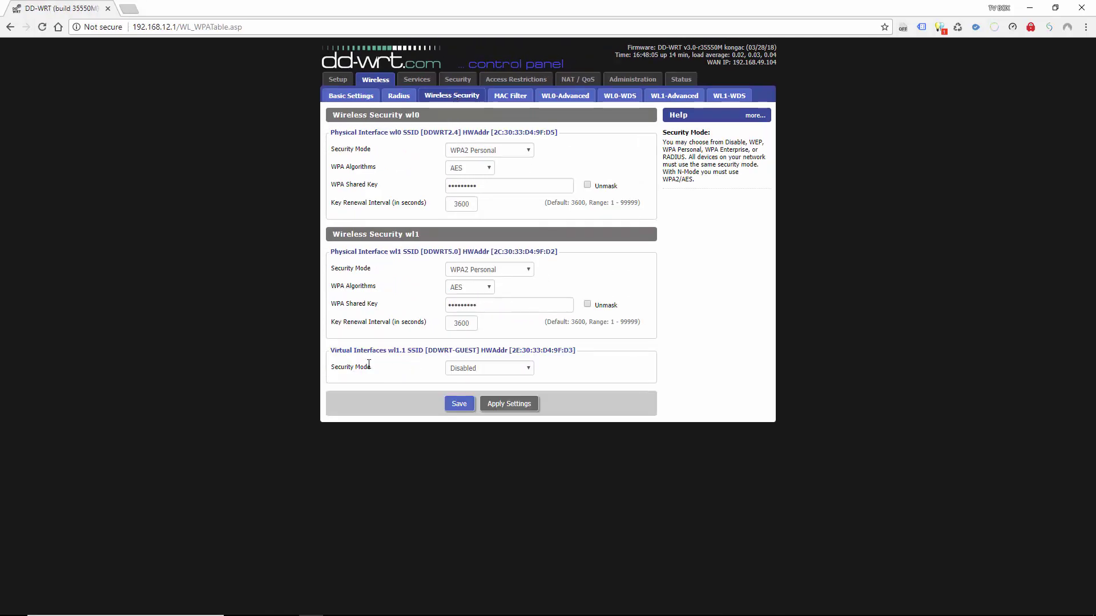
pyautogui.moveTo(390, 351); pyautogui.dragTo(402, 351)
# Set the wl1.1 security mode to WPA2 Personal and reveal the existing 2.4 and 5 GHz keys
pyautogui.click(530, 371)
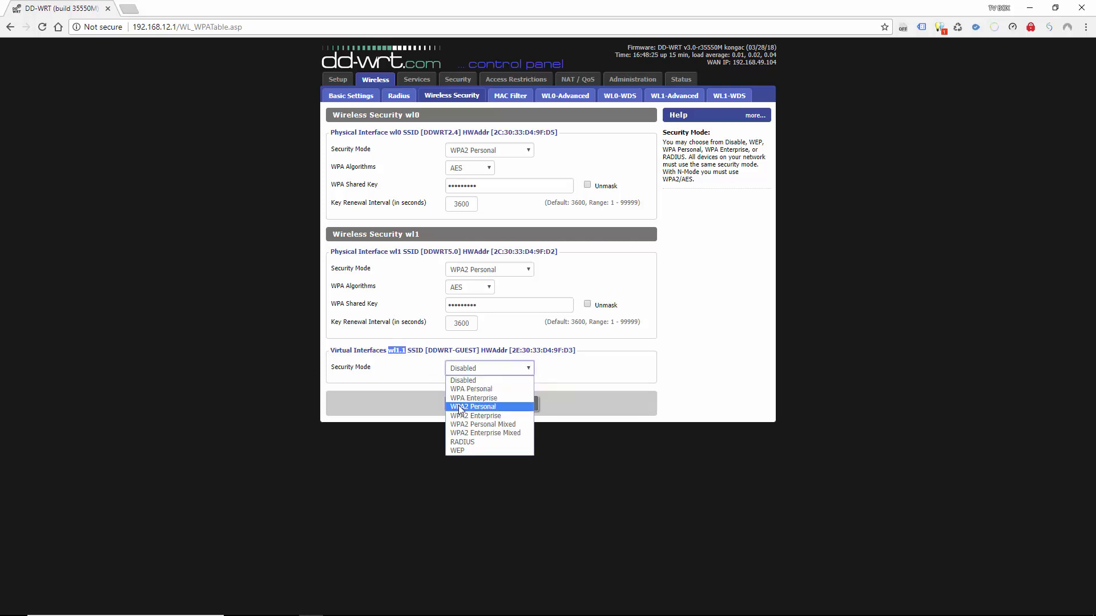
pyautogui.click(494, 407)
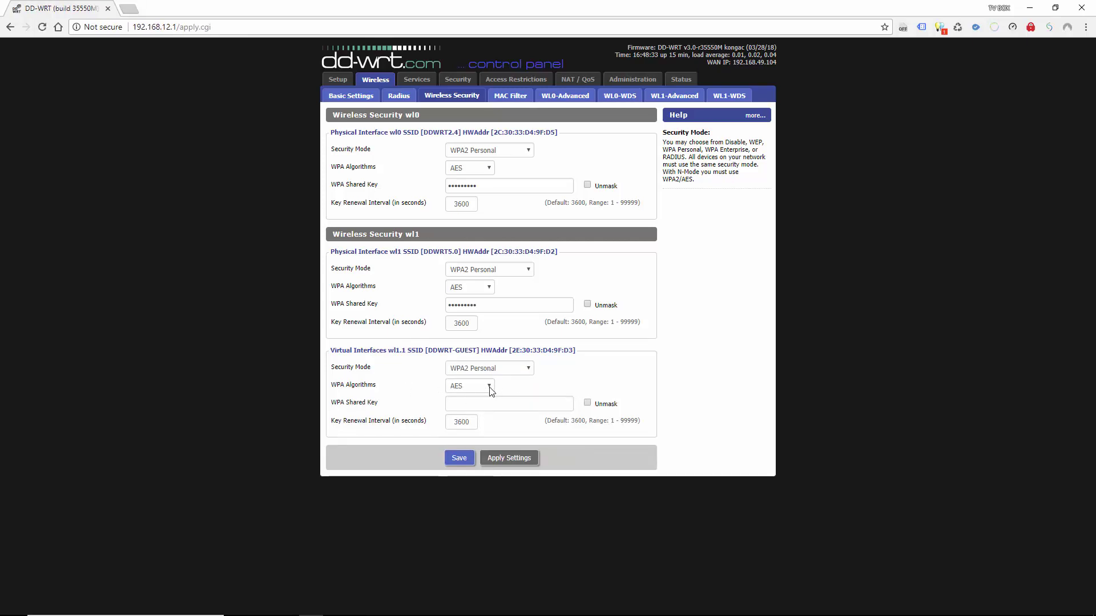
pyautogui.click(588, 304)
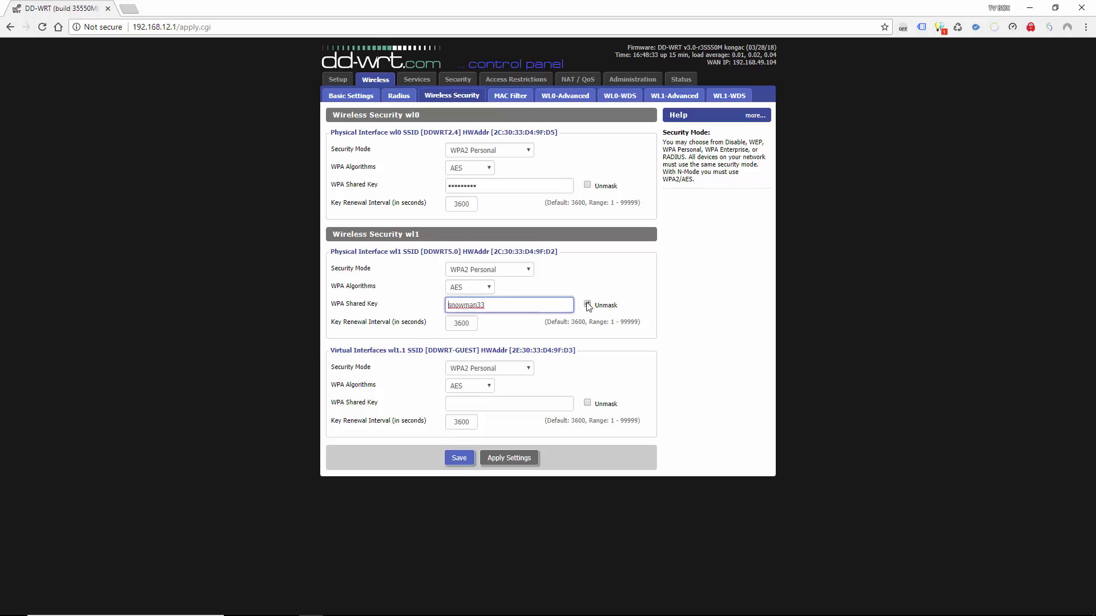
pyautogui.click(587, 186)
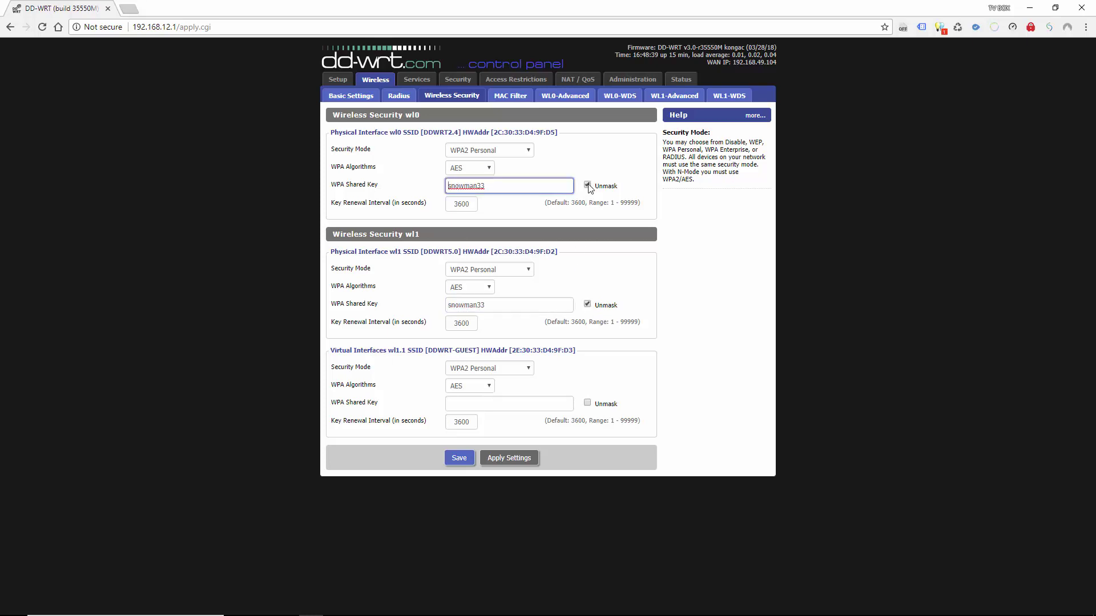
pyautogui.moveTo(488, 186); pyautogui.dragTo(447, 190)
pyautogui.click(448, 191)
pyautogui.doubleClick(448, 193)
pyautogui.moveTo(486, 305); pyautogui.dragTo(446, 312)
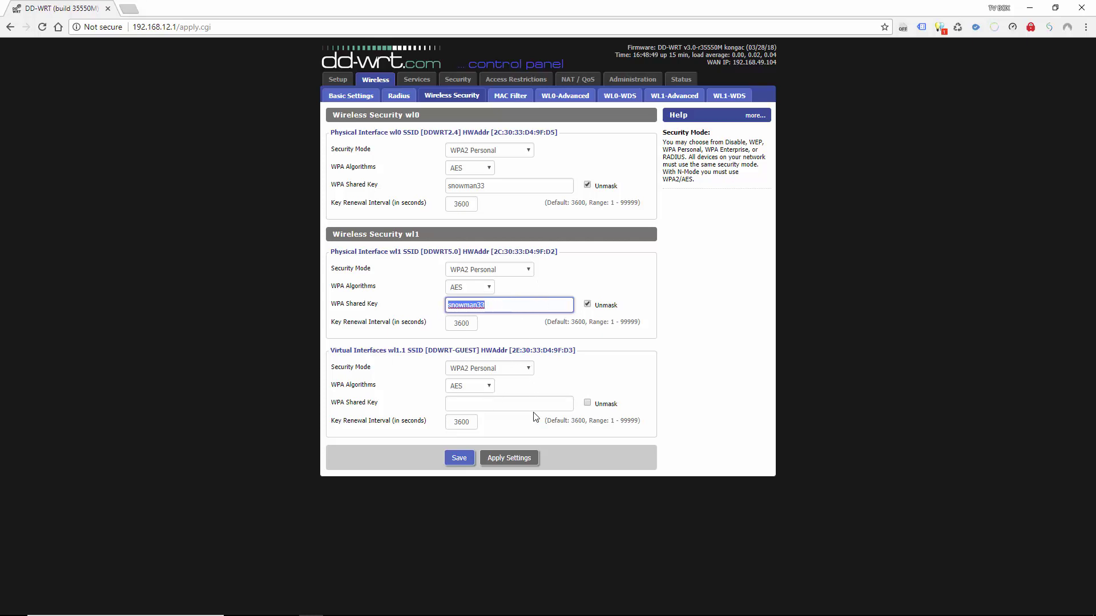
# Enter a WPA shared key of at least 8 characters for DDWRT-GUEST and save
pyautogui.click(461, 405)
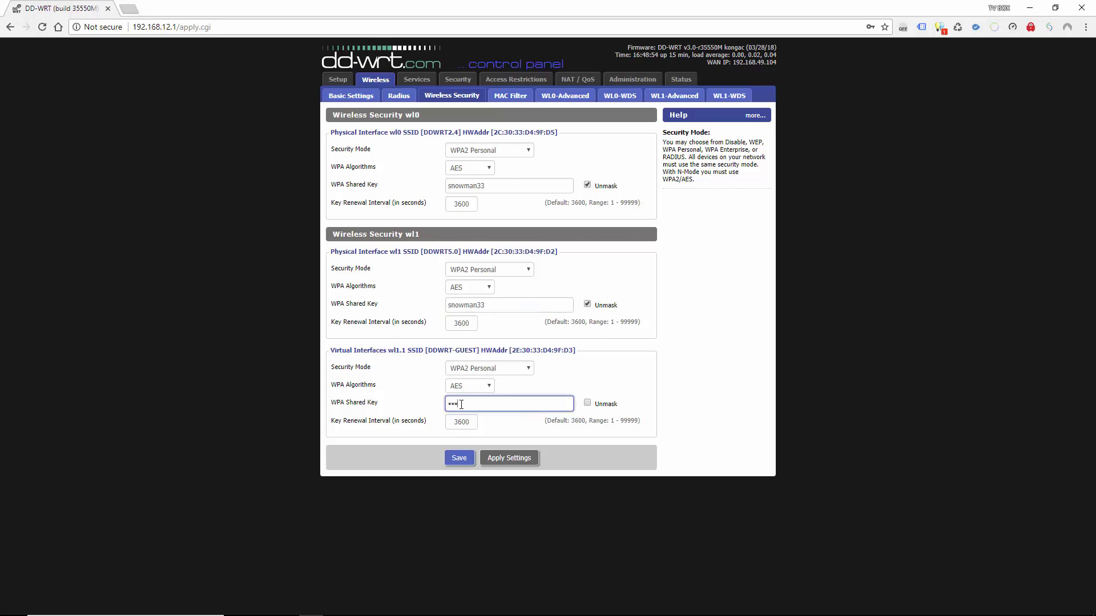
pyautogui.click(587, 404)
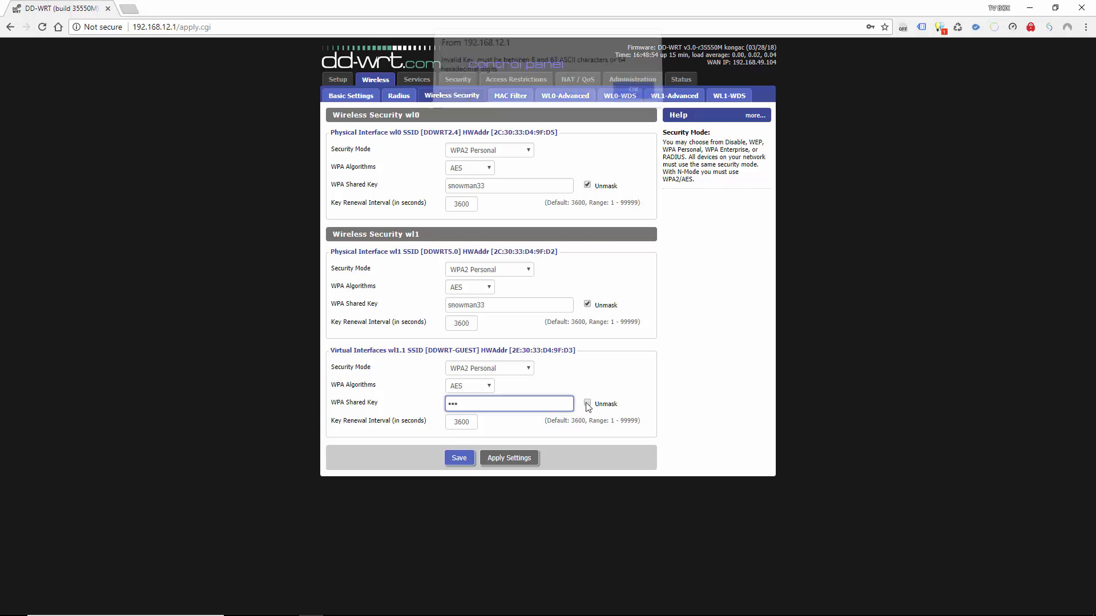
pyautogui.click(641, 97)
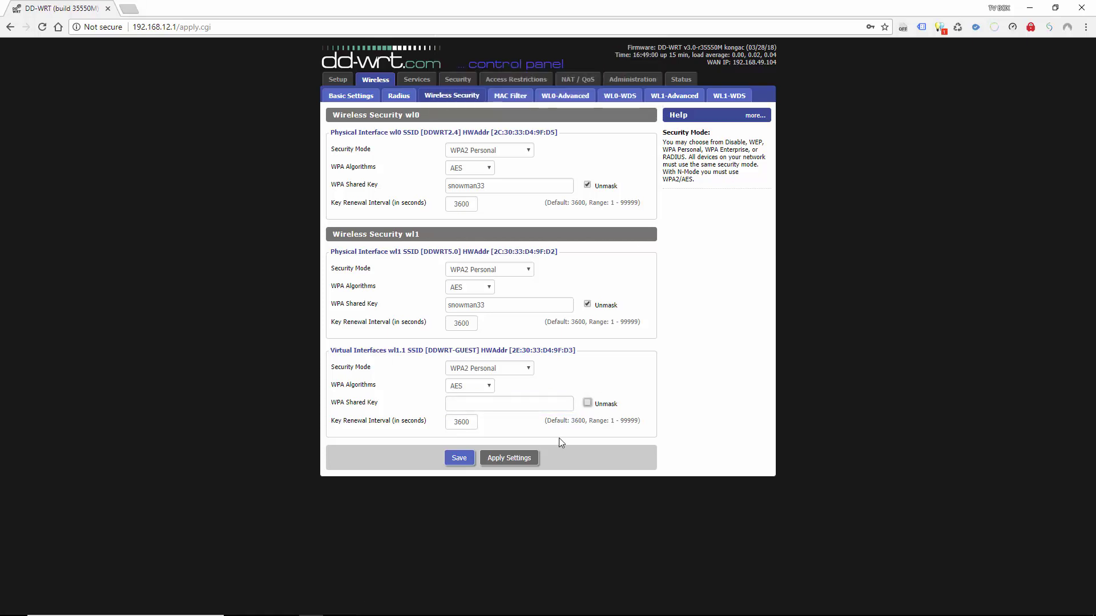
pyautogui.click(588, 404)
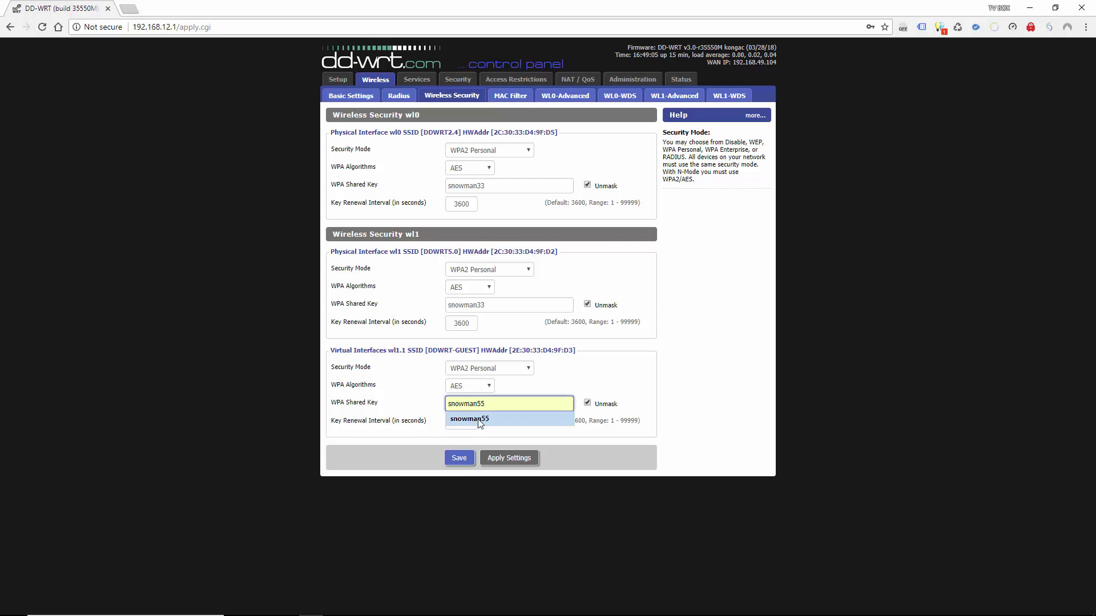
pyautogui.click(479, 419)
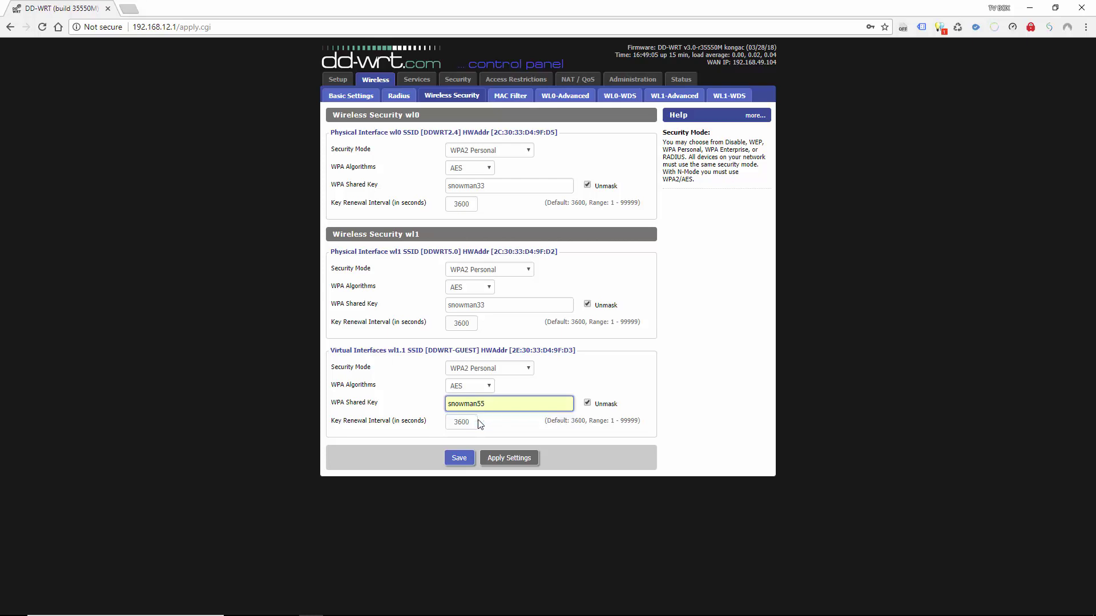
pyautogui.click(460, 460)
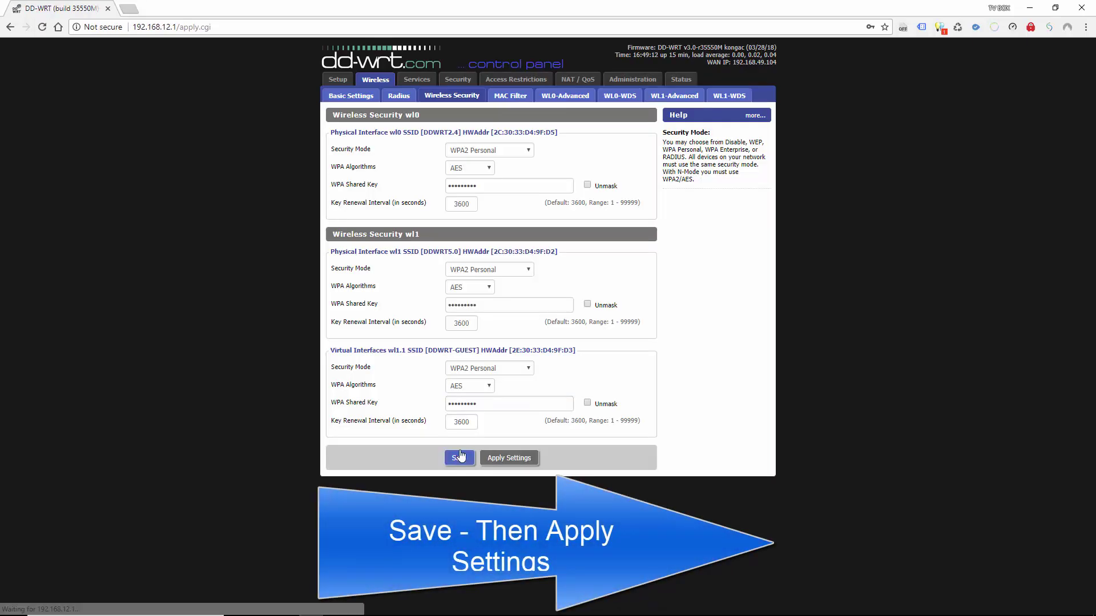
# Confirm the saved guest and 5 GHz keys and bring up the phone's mirrored screen
pyautogui.click(587, 403)
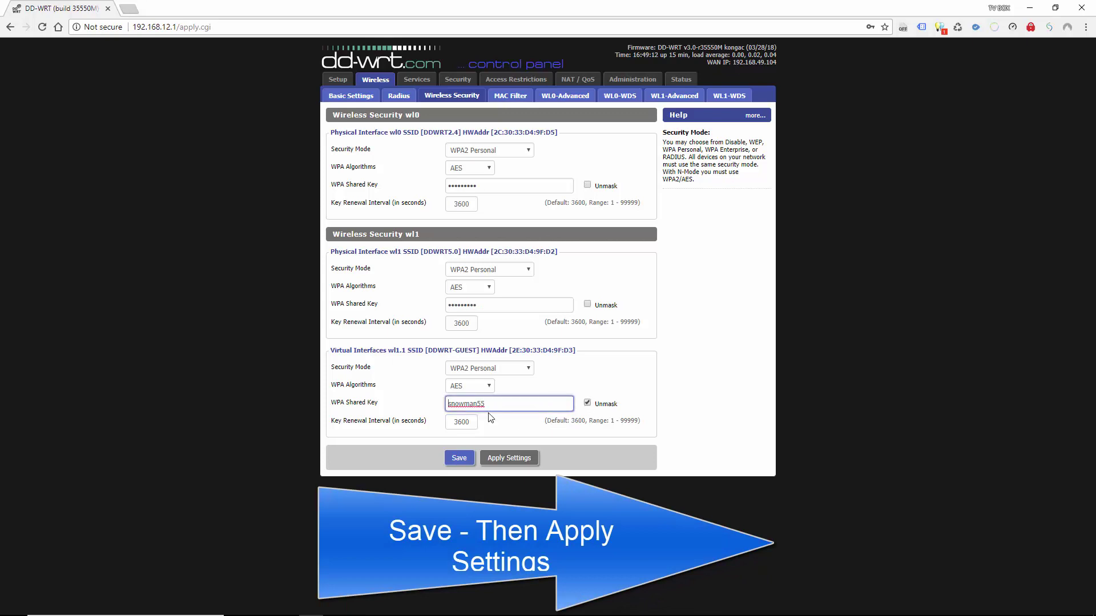
pyautogui.click(587, 304)
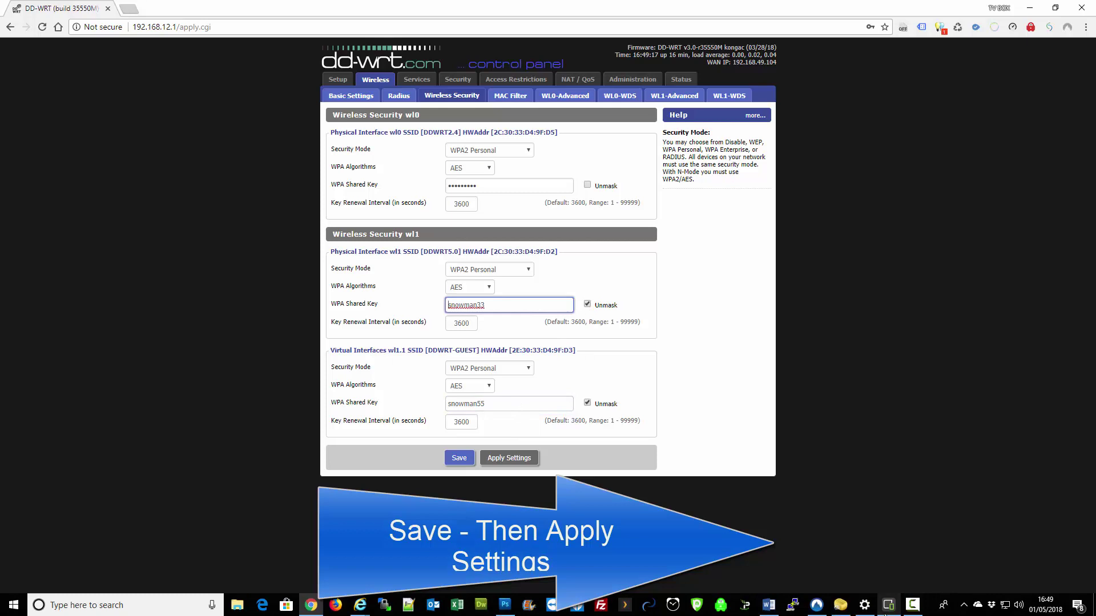
pyautogui.click(888, 605)
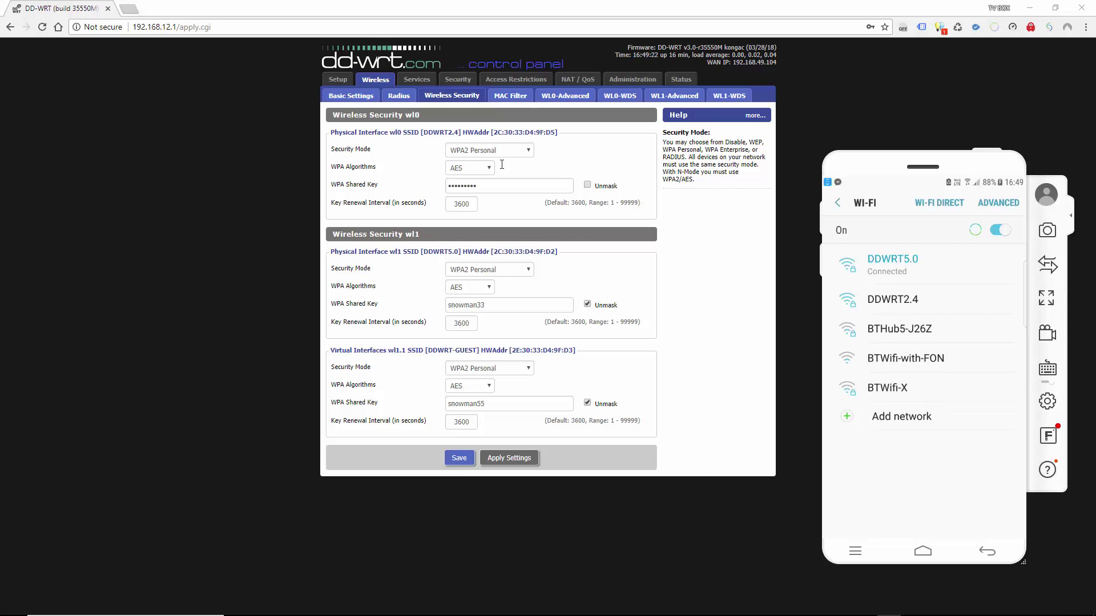
pyautogui.click(338, 80)
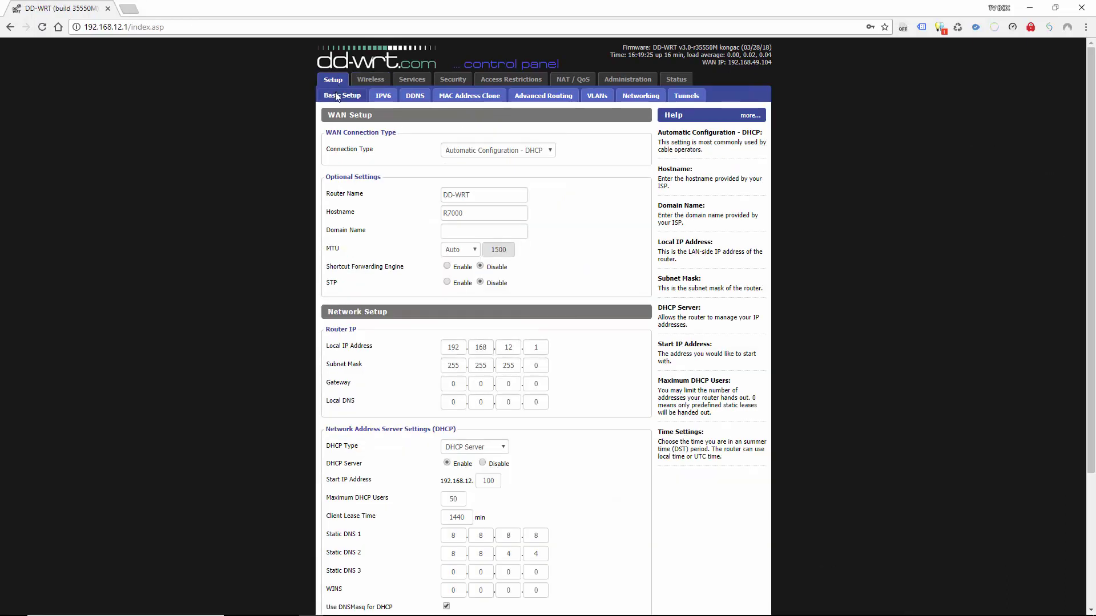
# On Setup > Networking, add a br0 DHCP server entry, check its interface list, then delete it
pyautogui.click(640, 96)
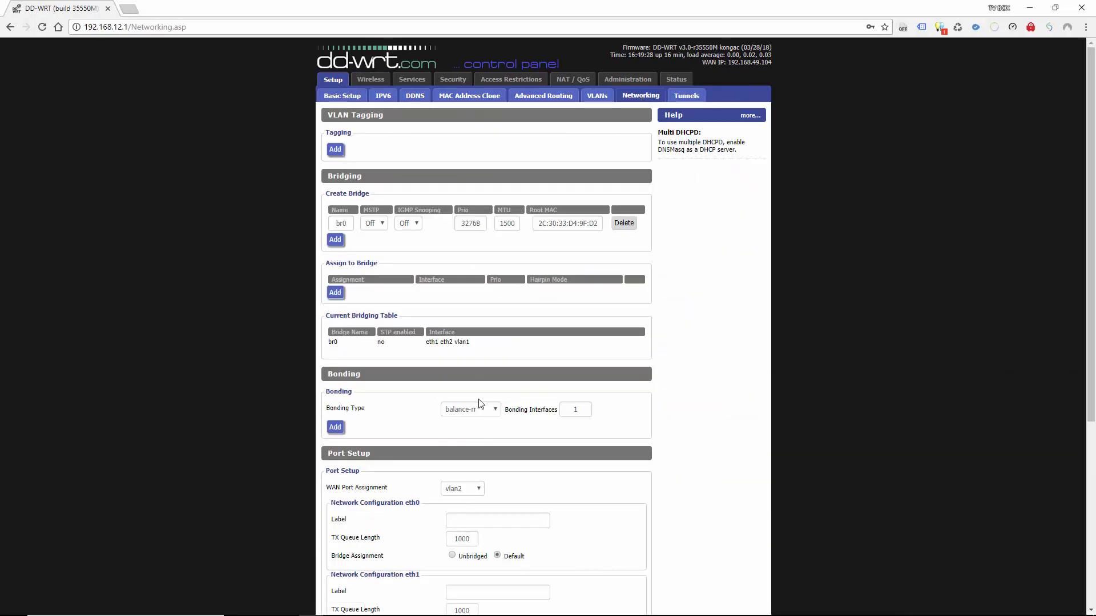
pyautogui.scroll(-5, 479, 404)
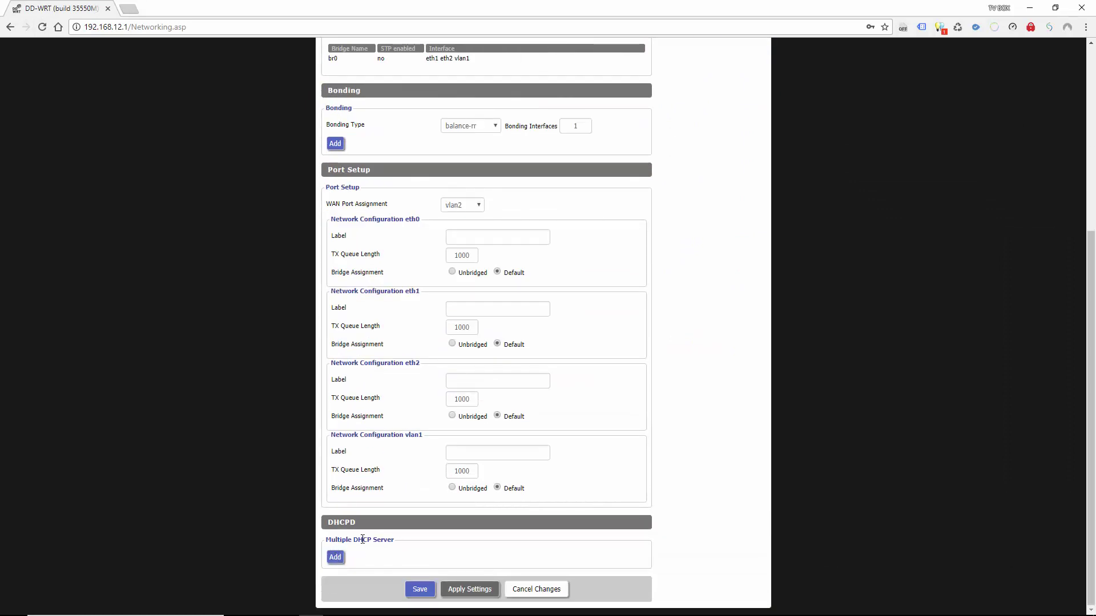
pyautogui.click(336, 558)
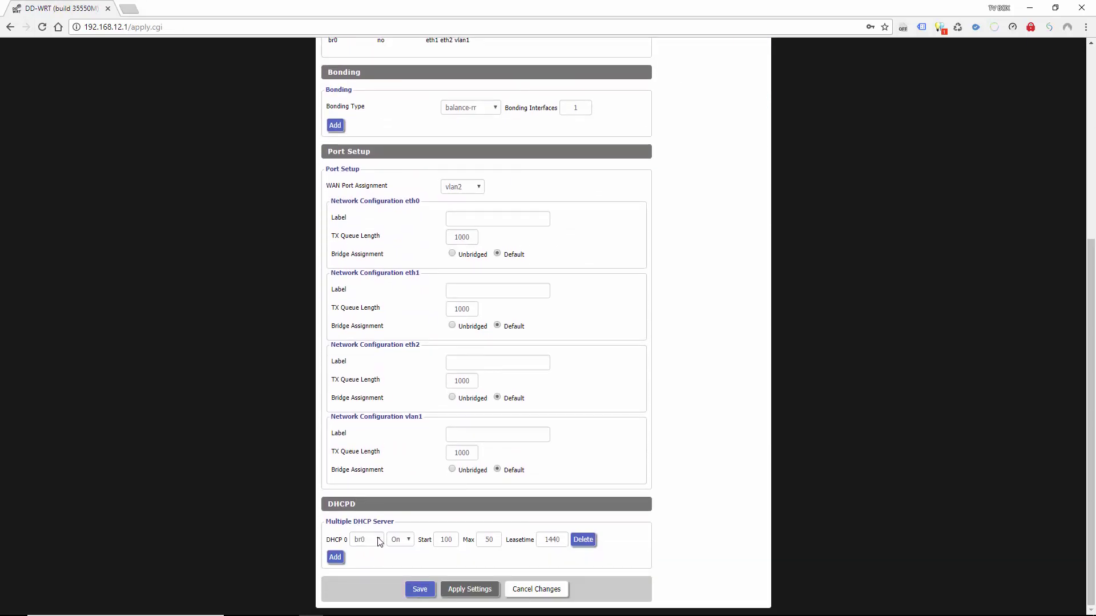
pyautogui.click(376, 541)
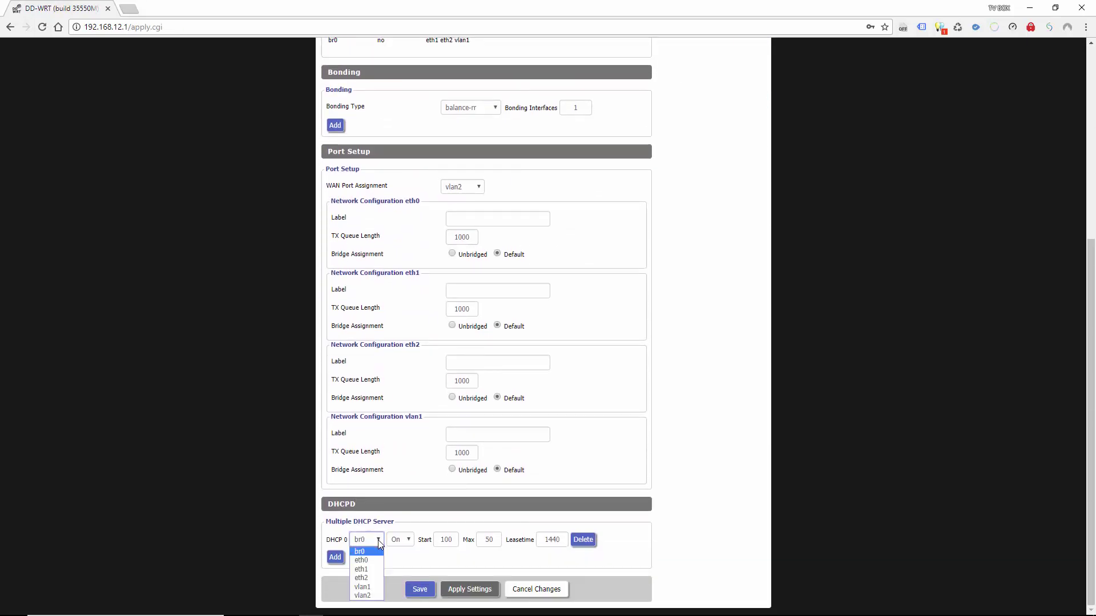
pyautogui.click(394, 566)
pyautogui.click(582, 543)
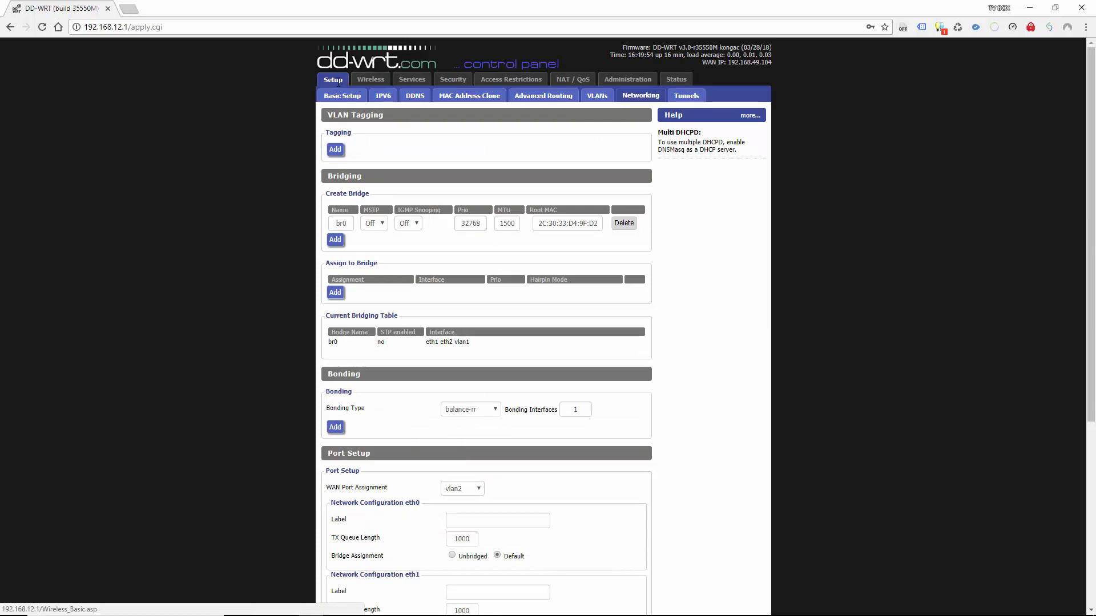
# Apply the wireless settings, including the unbridged DDWRT-GUEST interface, from Basic Settings
pyautogui.click(374, 83)
pyautogui.scroll(-15, 451, 446)
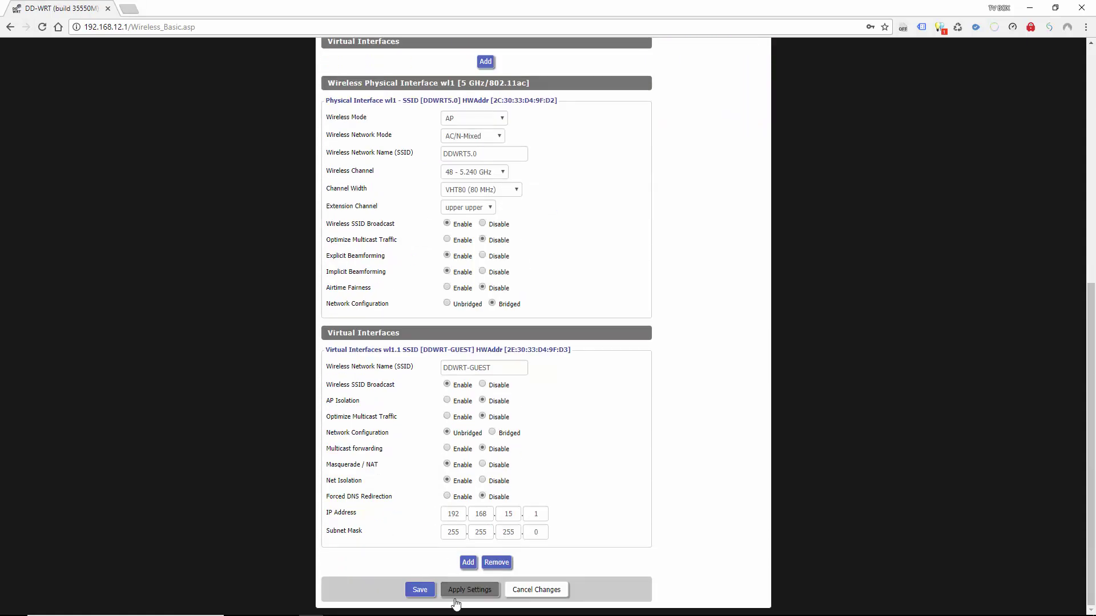
pyautogui.click(472, 591)
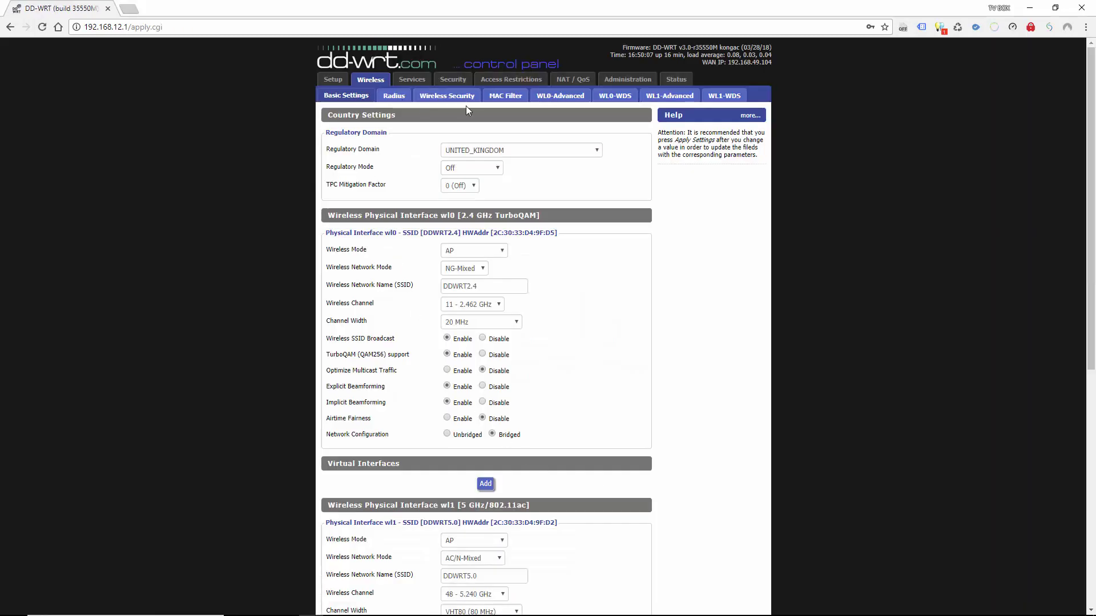
# Add a DHCP server entry on Setup > Networking assigned to wl1.1 and save it
pyautogui.click(332, 79)
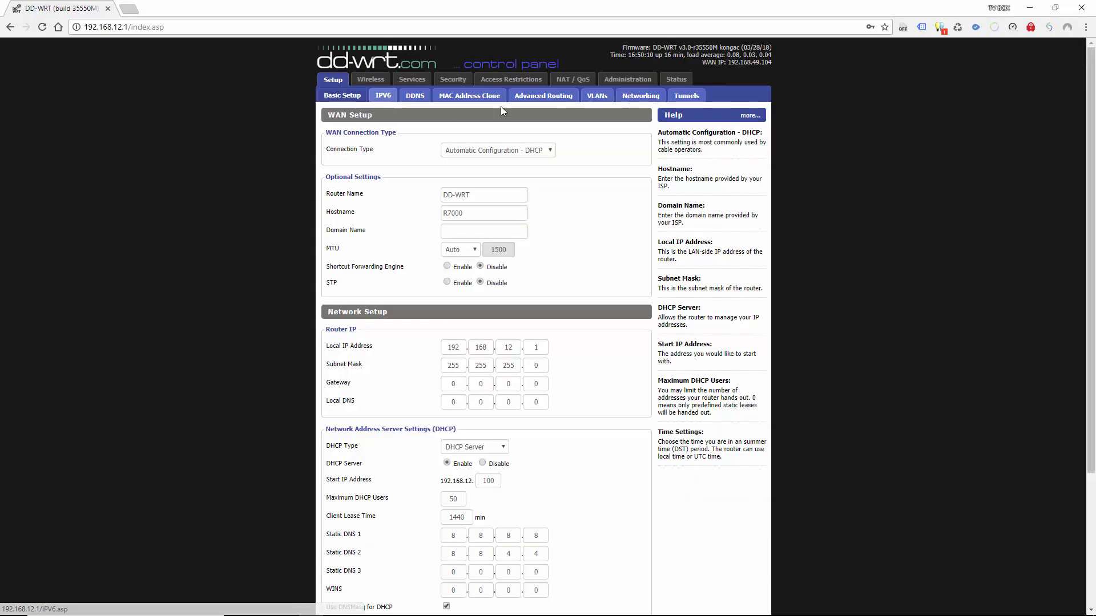
pyautogui.click(640, 96)
pyautogui.scroll(-7, 584, 362)
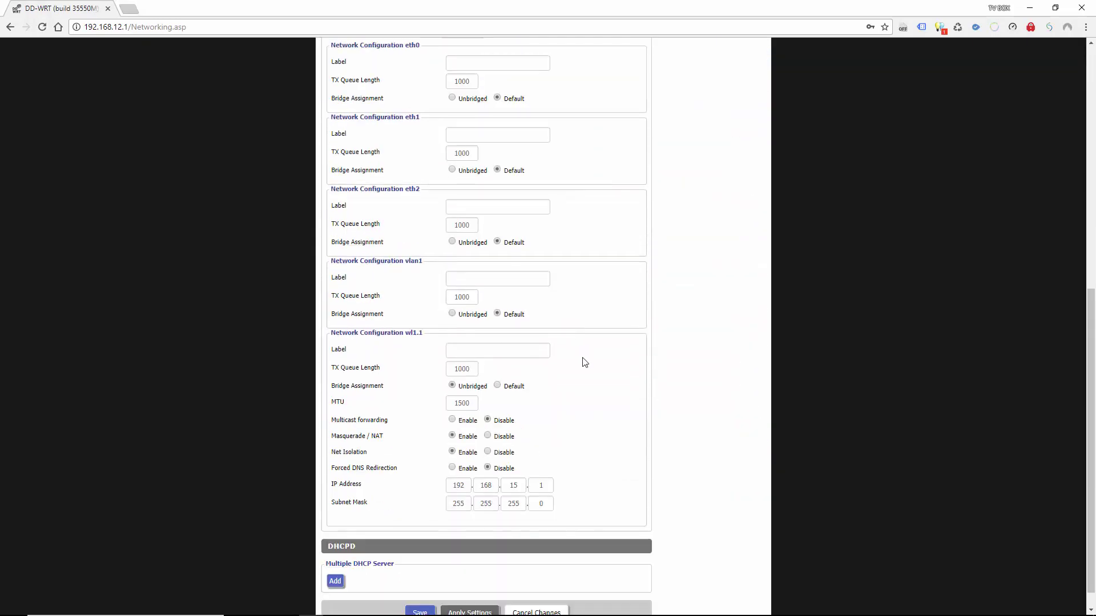
pyautogui.scroll(-1, 585, 362)
pyautogui.click(335, 557)
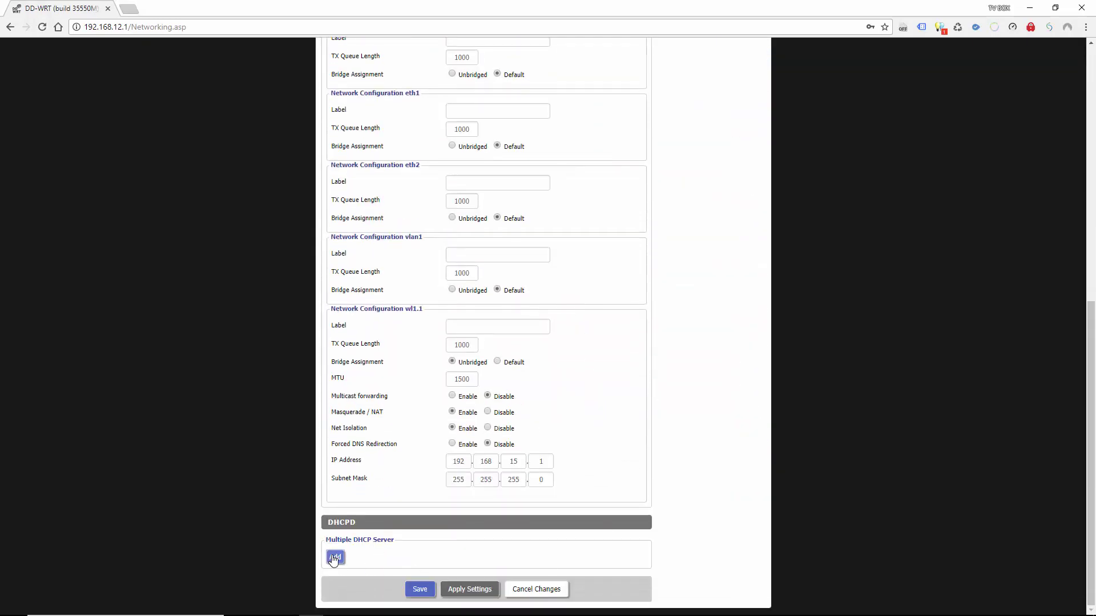
pyautogui.scroll(-4, 442, 462)
pyautogui.scroll(-5, 443, 462)
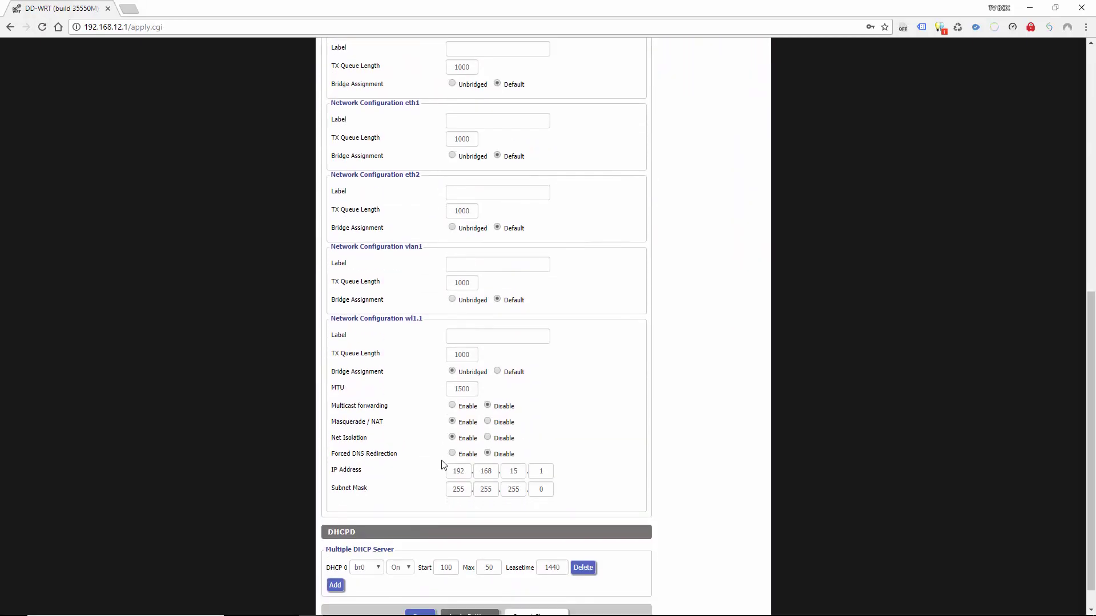
pyautogui.click(377, 540)
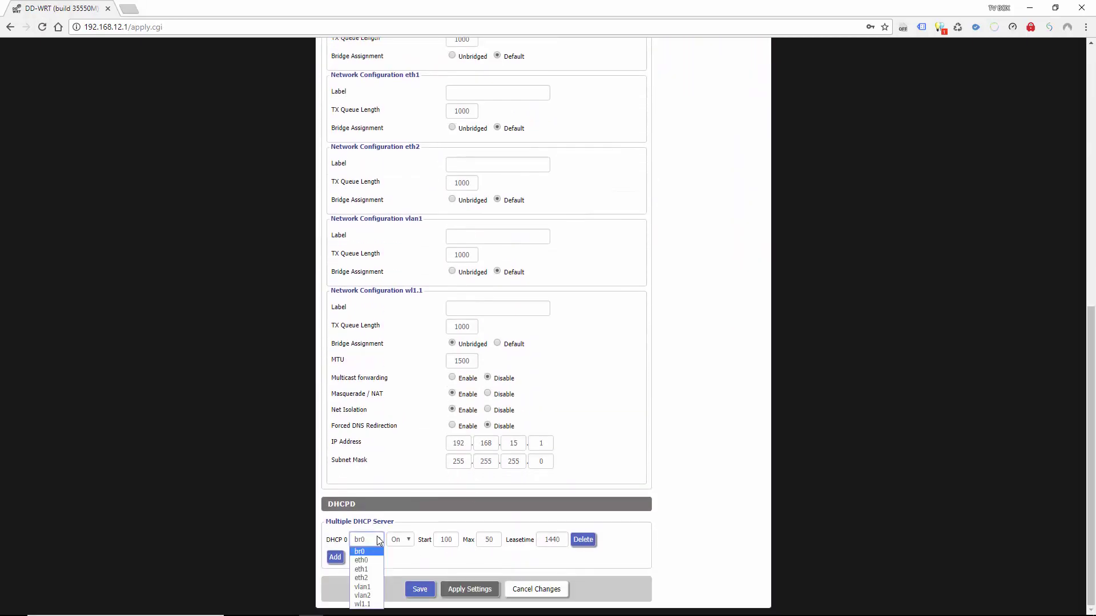
pyautogui.click(366, 606)
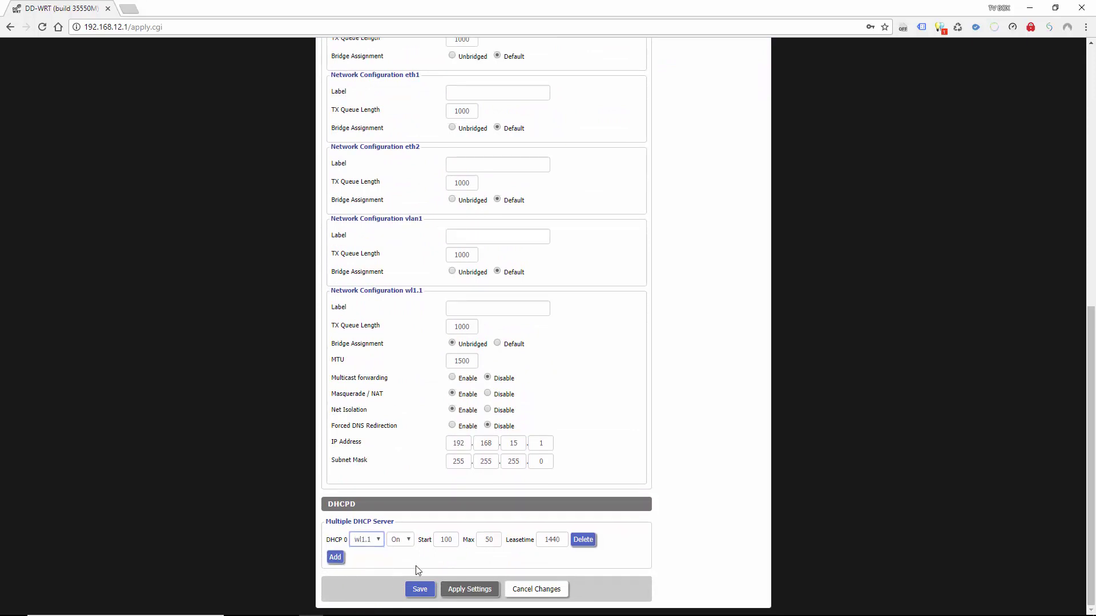
pyautogui.click(419, 589)
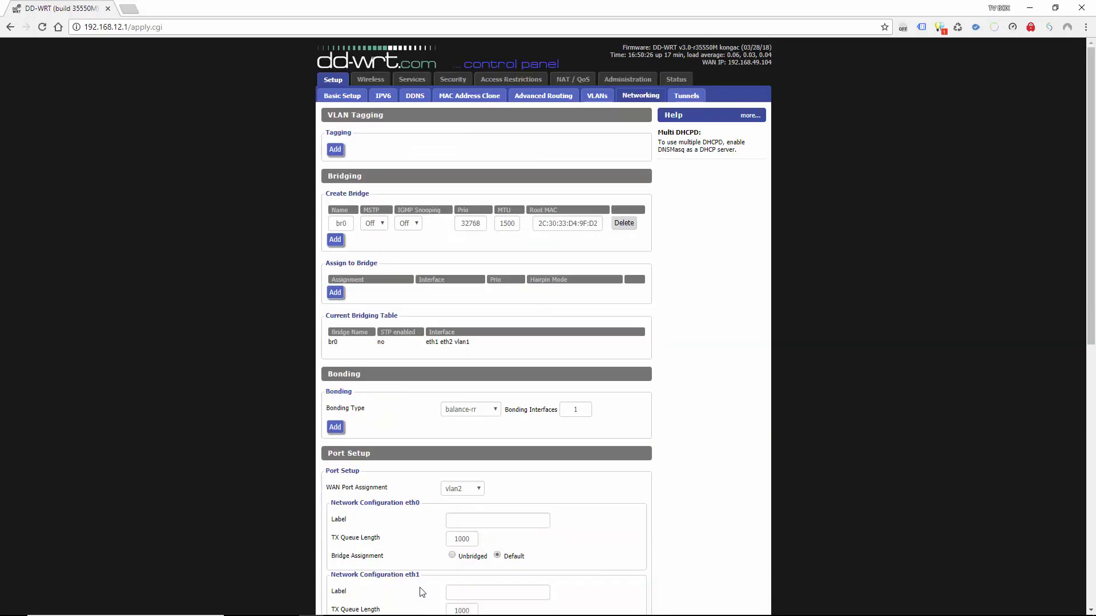
# Check the wl1.1 address 192.168.15.1/255.255.255.0 and apply the settings
pyautogui.scroll(-8, 439, 433)
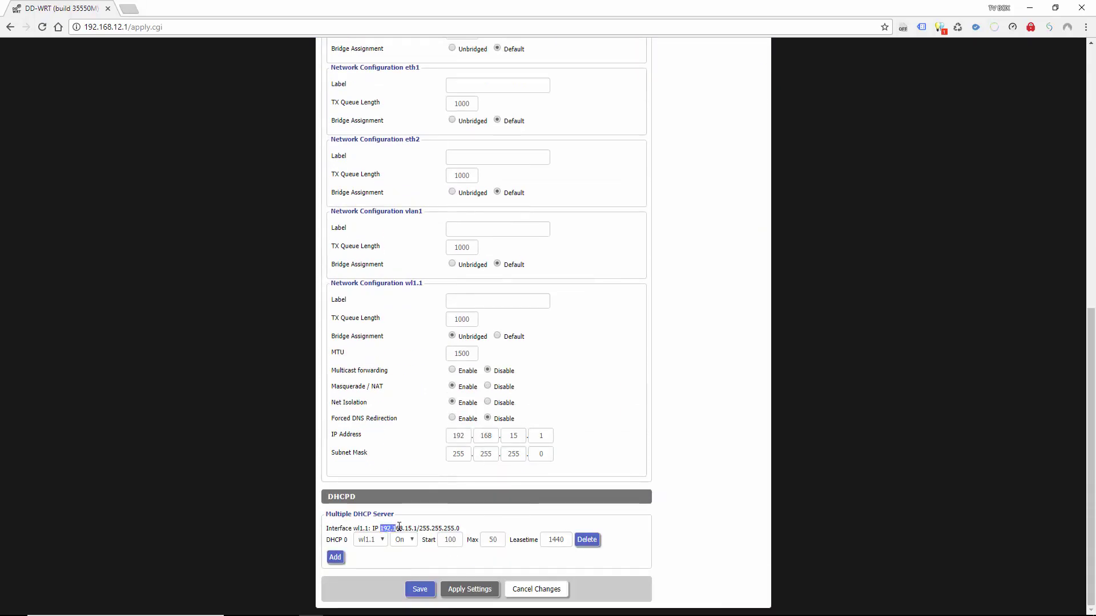
pyautogui.moveTo(418, 528); pyautogui.dragTo(474, 531)
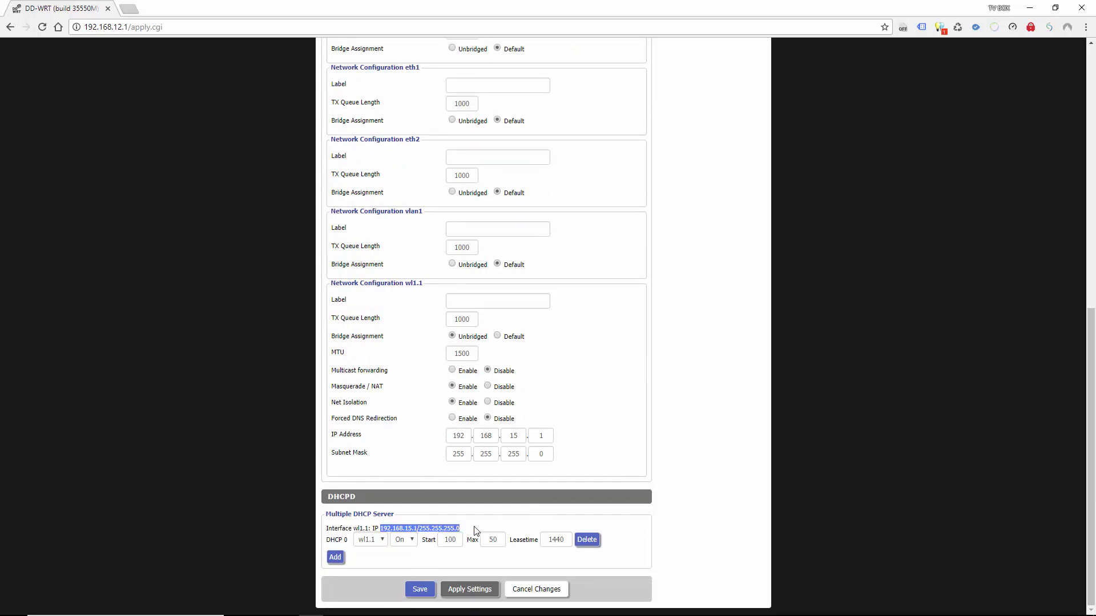
pyautogui.click(470, 592)
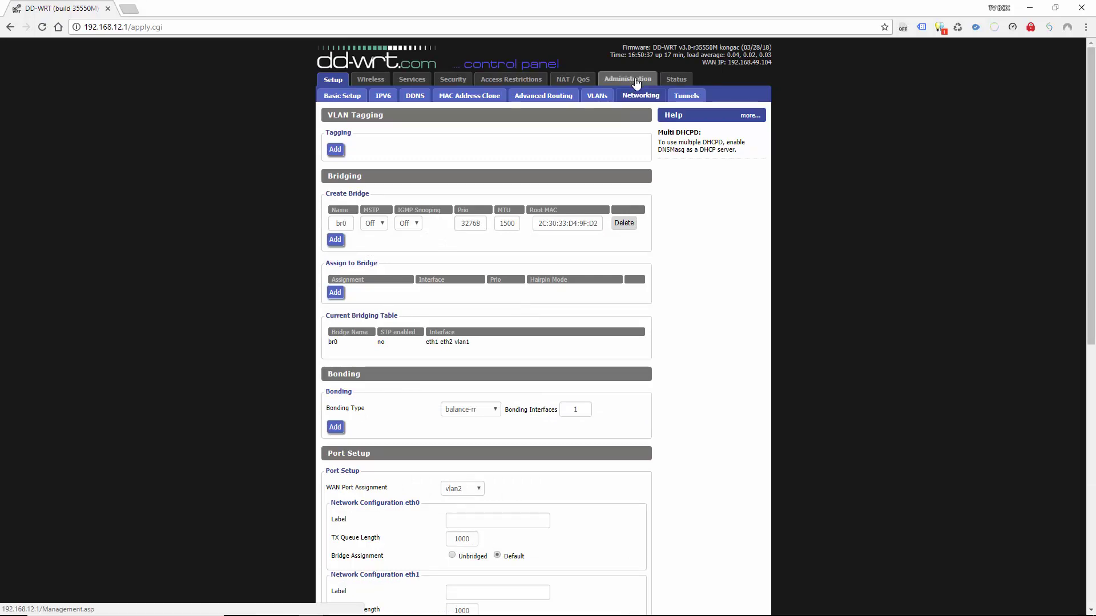
# Reboot the router from Administration > Management
pyautogui.click(888, 609)
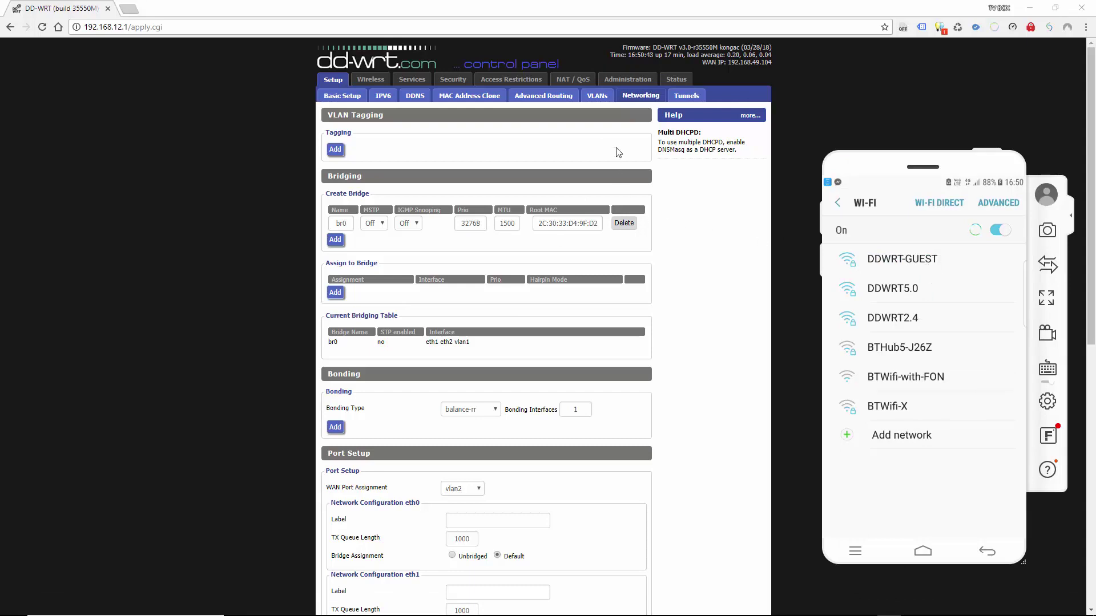
pyautogui.click(627, 80)
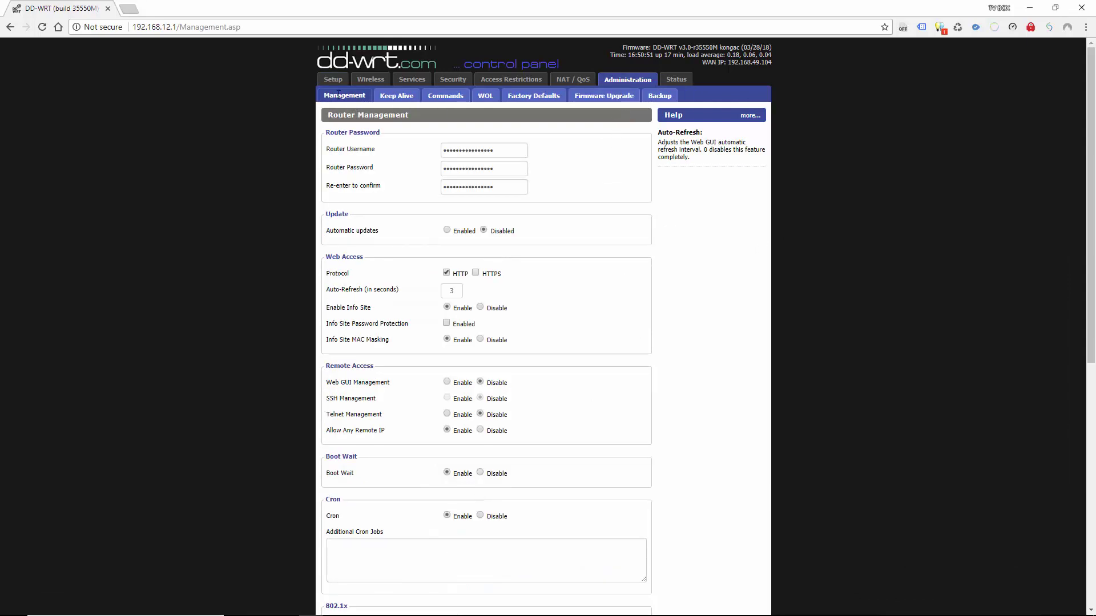
pyautogui.scroll(-8, 619, 466)
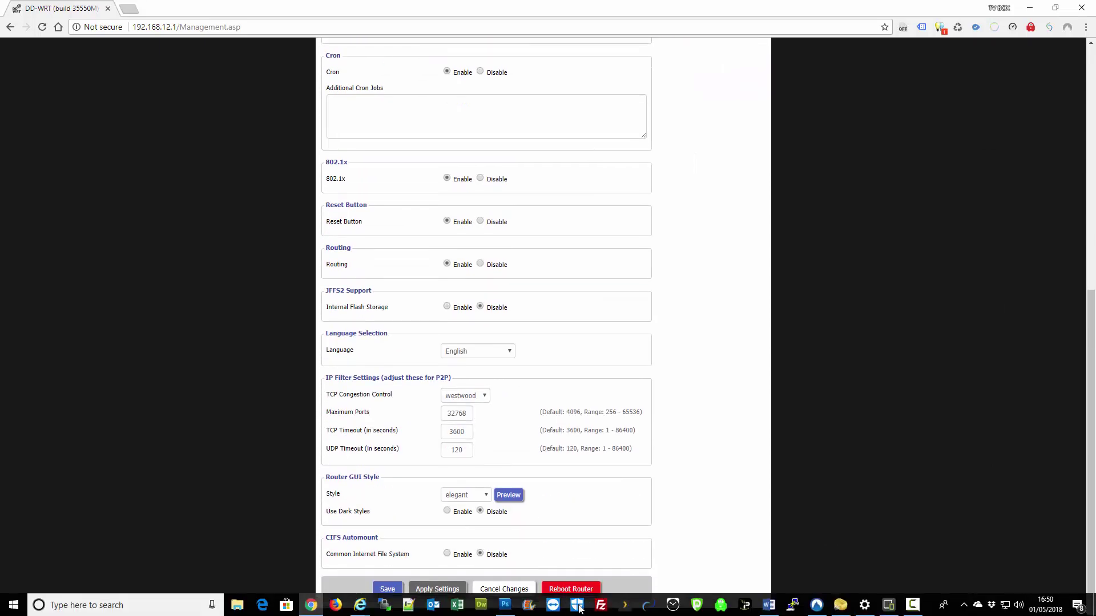
pyautogui.click(582, 588)
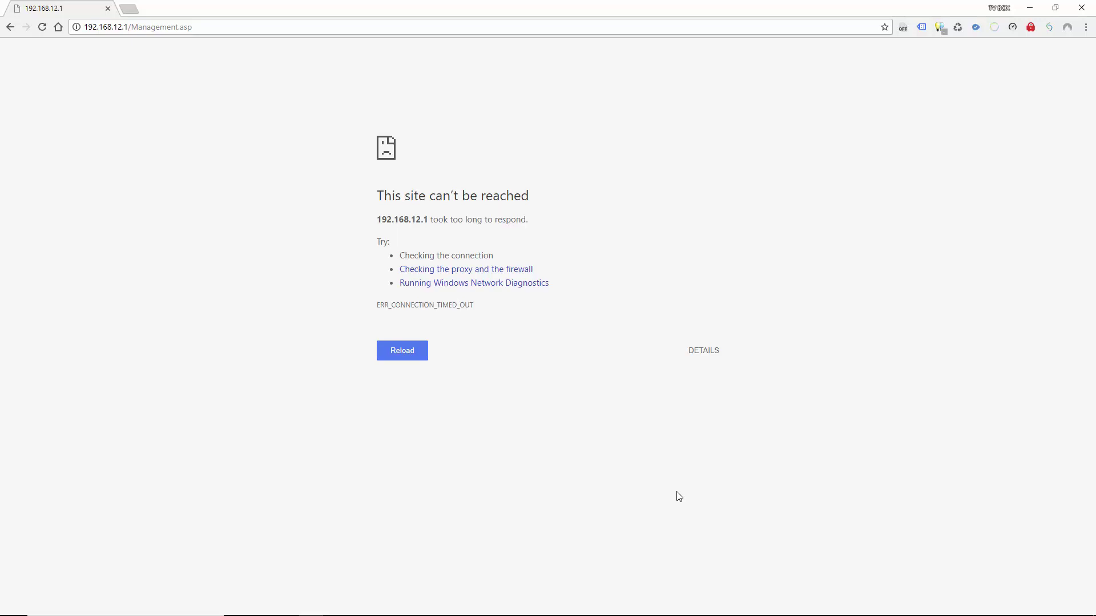
# Strip Management.asp from the address and load 192.168.12.1 after the reboot
pyautogui.moveTo(200, 25); pyautogui.dragTo(134, 27)
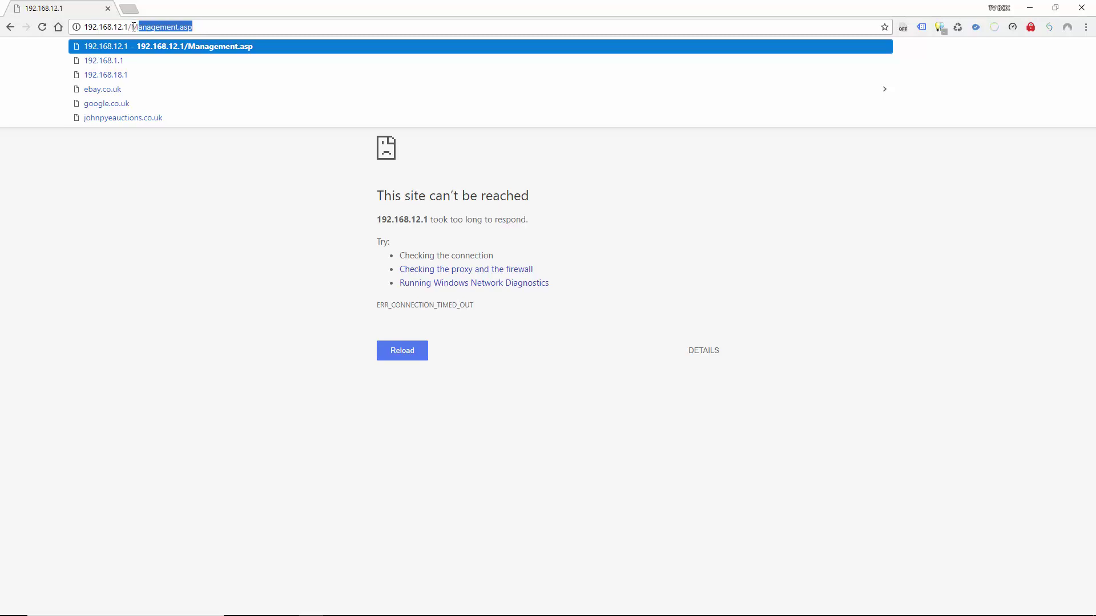
pyautogui.press('BackSpace')
pyautogui.press('Return')
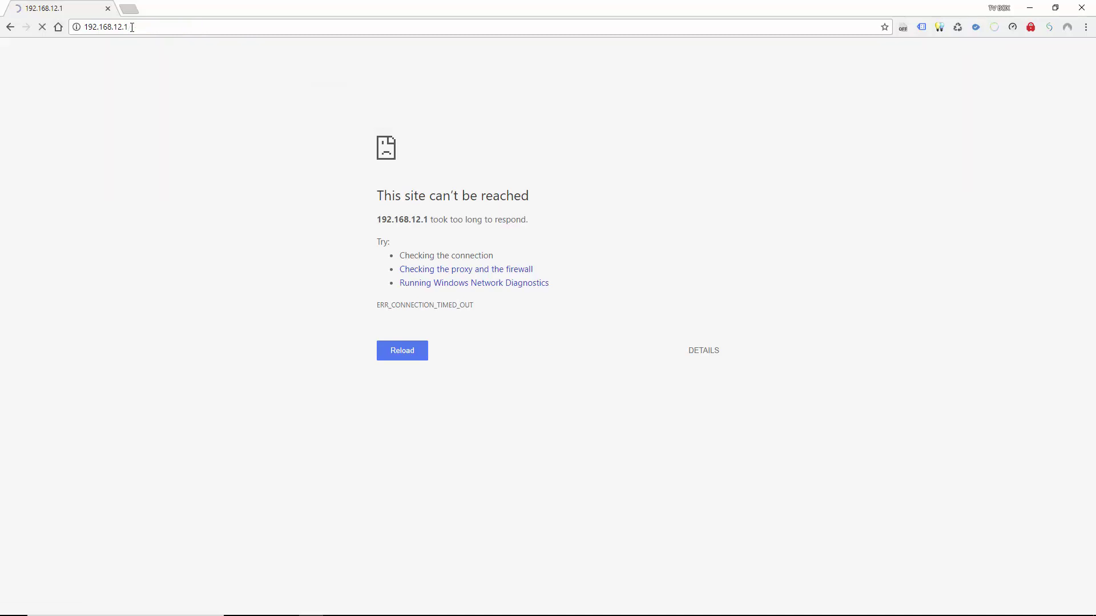
pyautogui.click(132, 28)
pyautogui.press('Return')
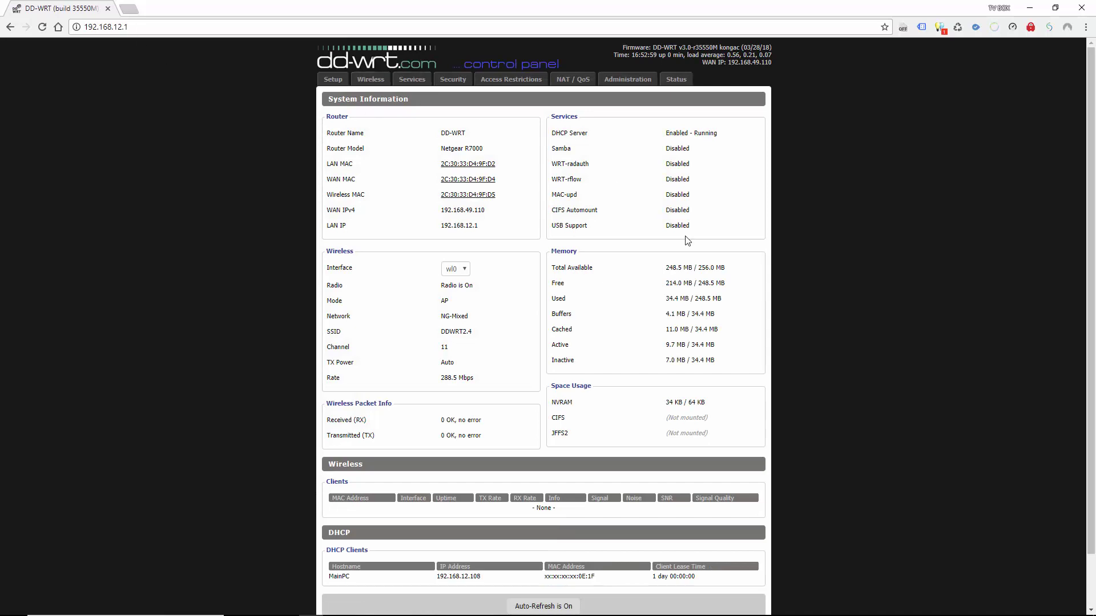
# Bring up the mirrored phone screen and dismiss the Google Play services error
pyautogui.moveTo(853, 599)
pyautogui.click(888, 605)
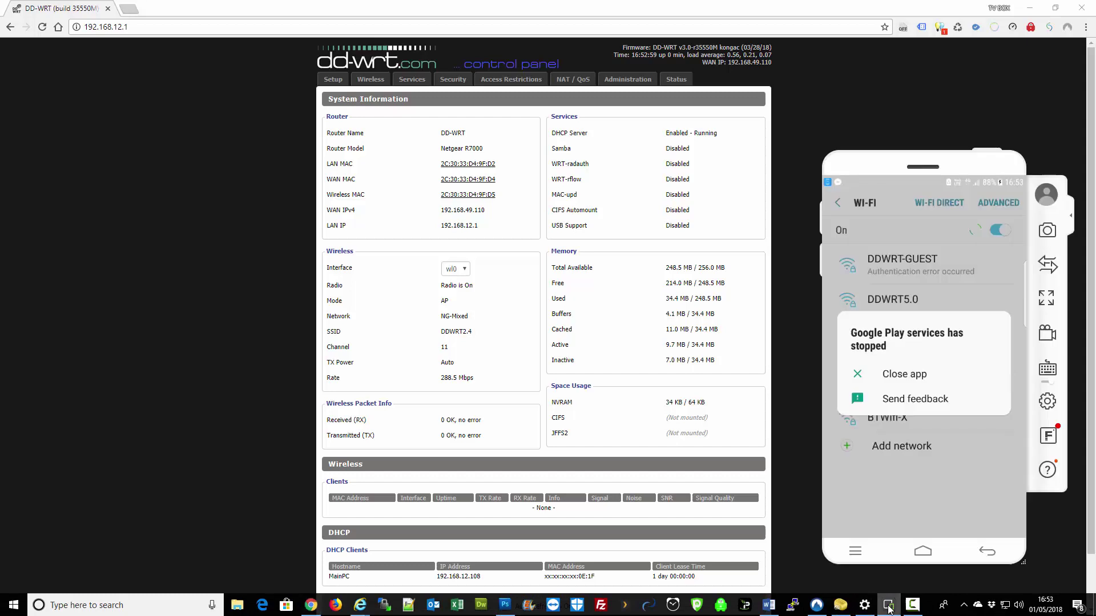
pyautogui.click(916, 375)
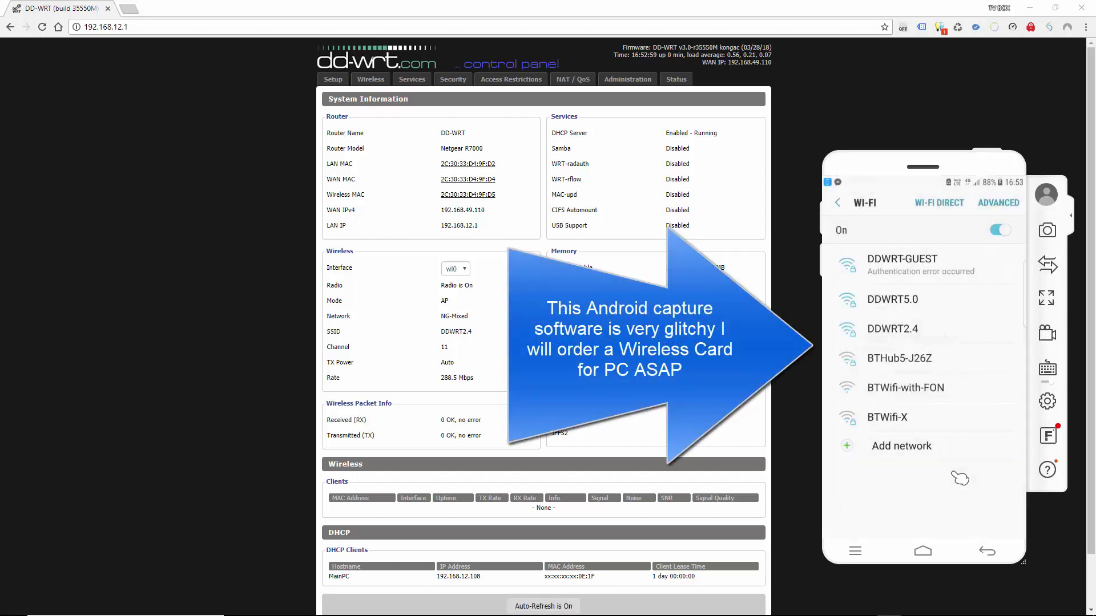
# Check the DDWRT5.0 details, then select DDWRT-GUEST to reach its password prompt
pyautogui.click(907, 298)
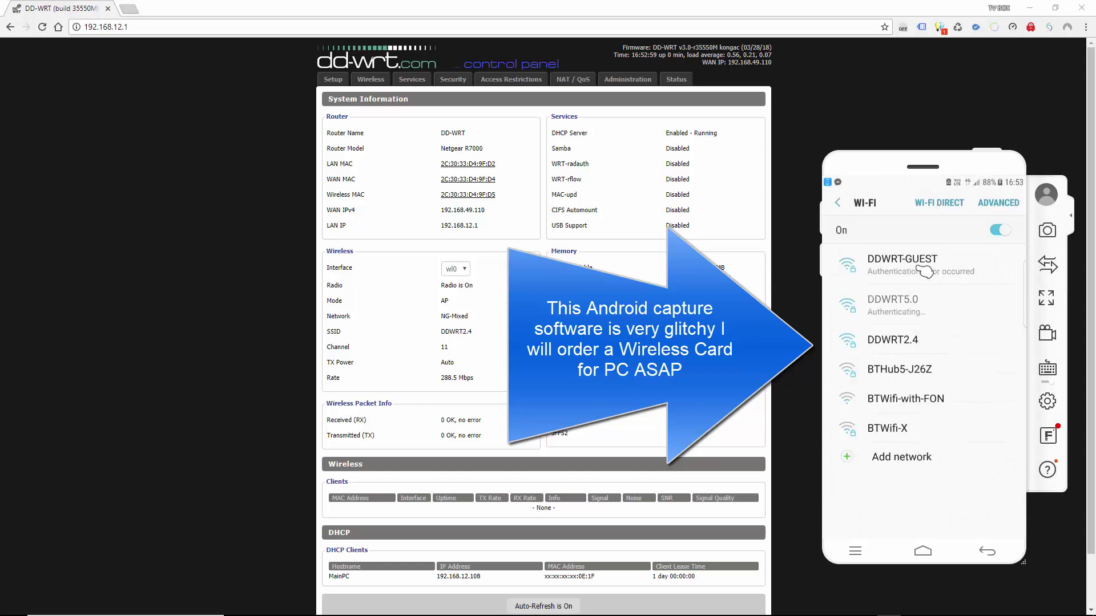
pyautogui.click(925, 272)
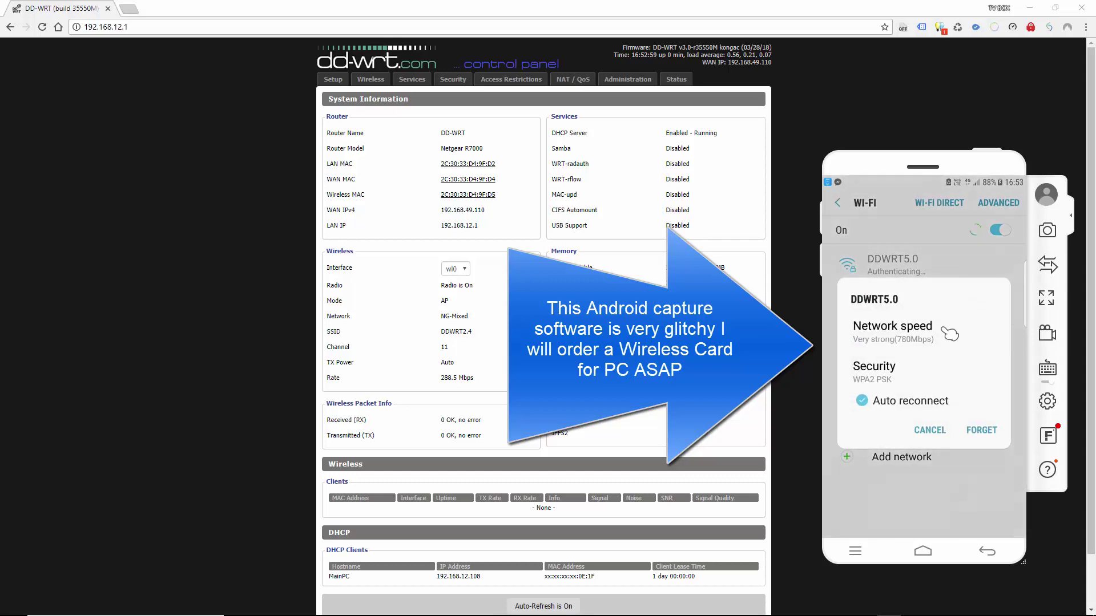
pyautogui.click(960, 462)
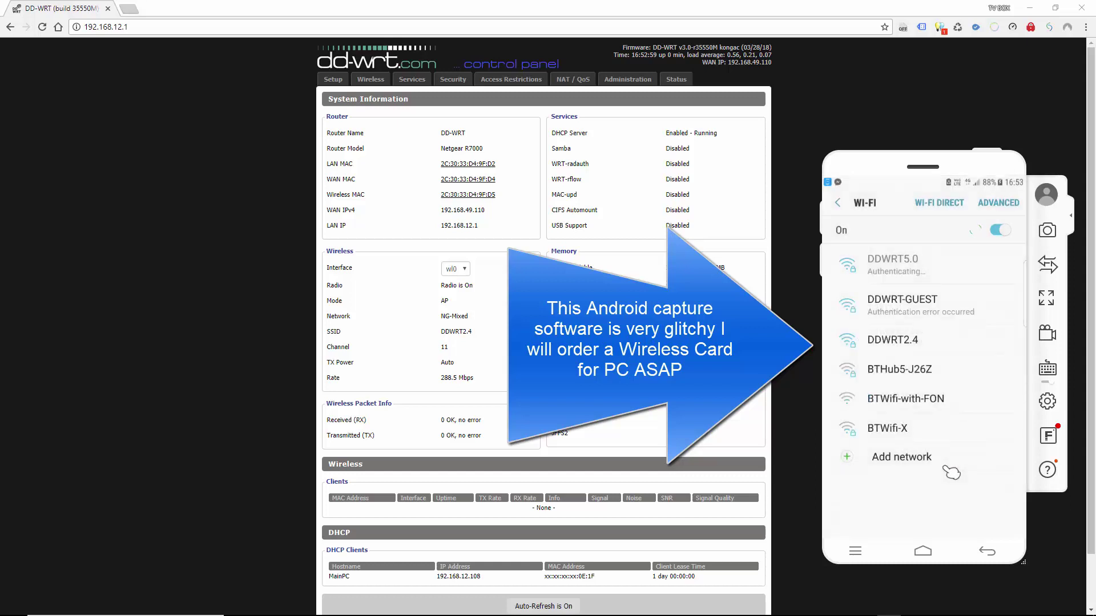
pyautogui.click(932, 314)
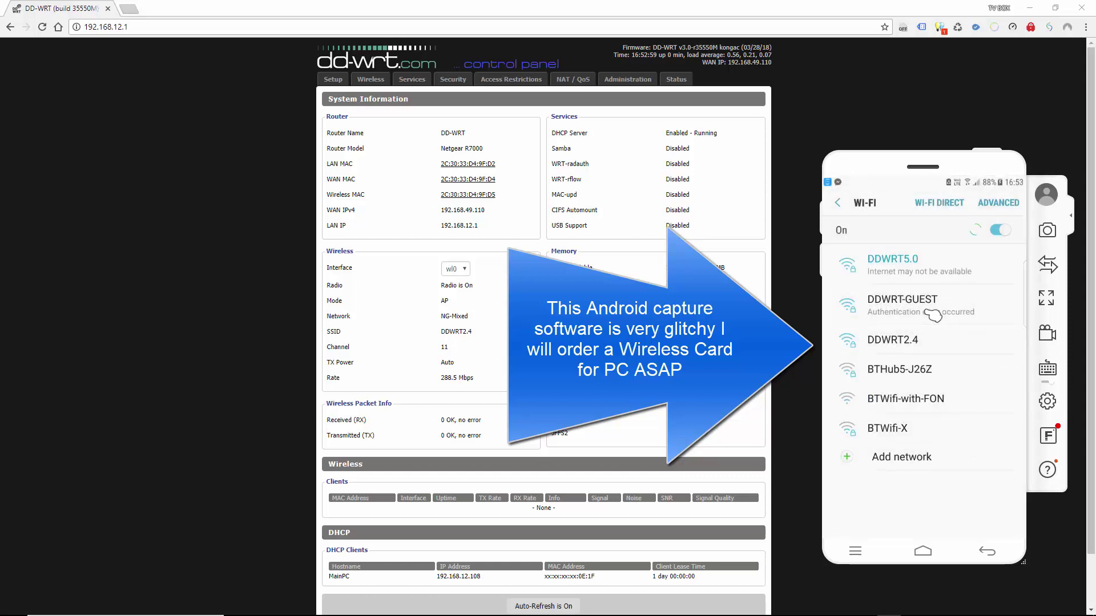
pyautogui.click(925, 302)
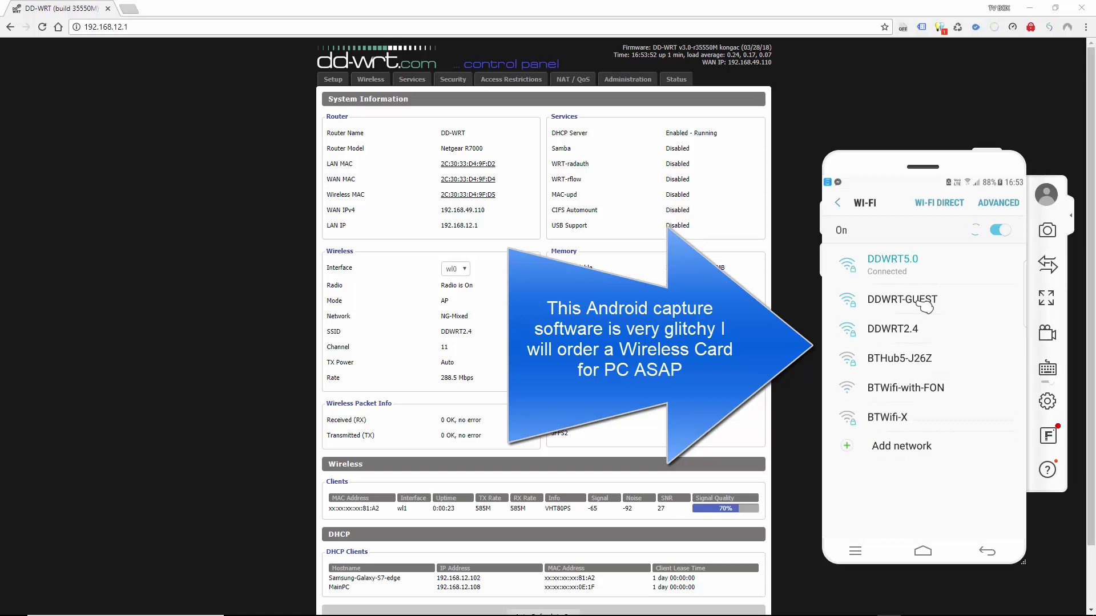
pyautogui.click(925, 305)
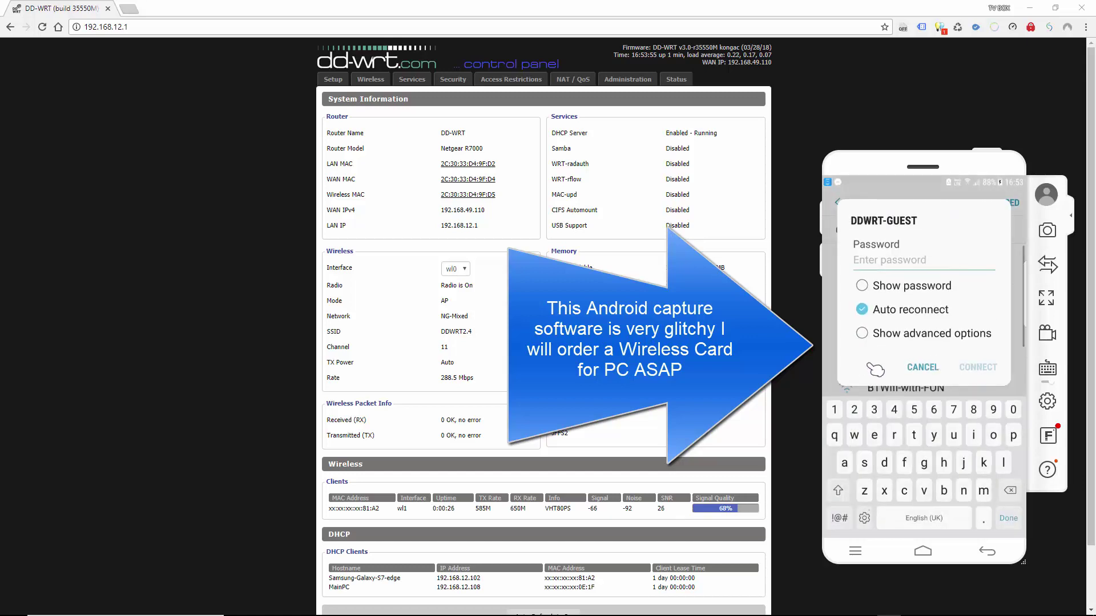
# Enter the guest network password on the phone's keyboard, correcting one mistyped character
pyautogui.click(868, 473)
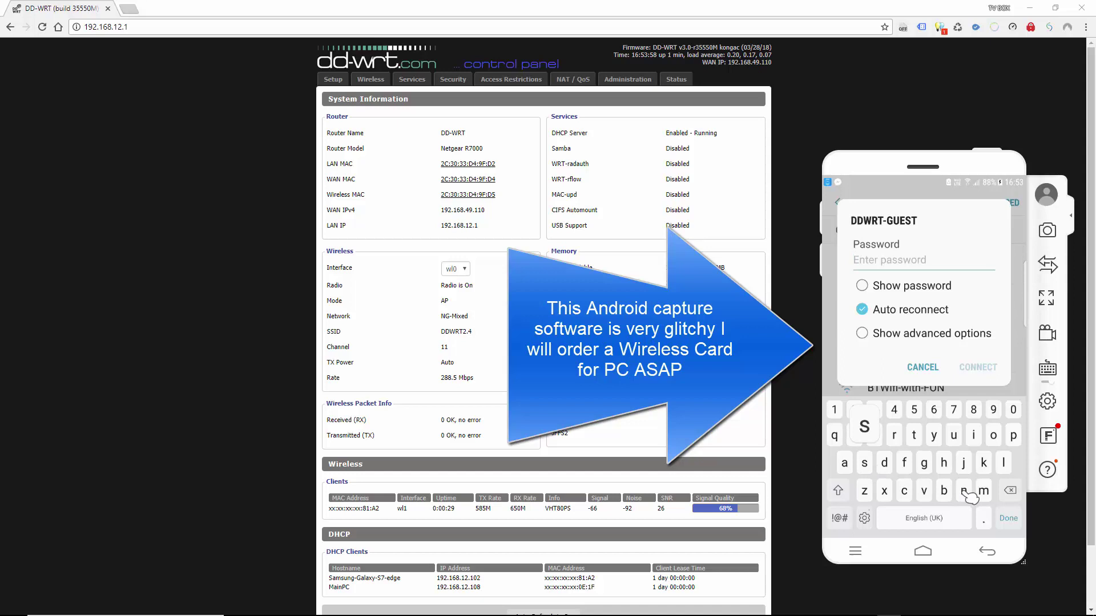
pyautogui.click(993, 435)
pyautogui.click(856, 437)
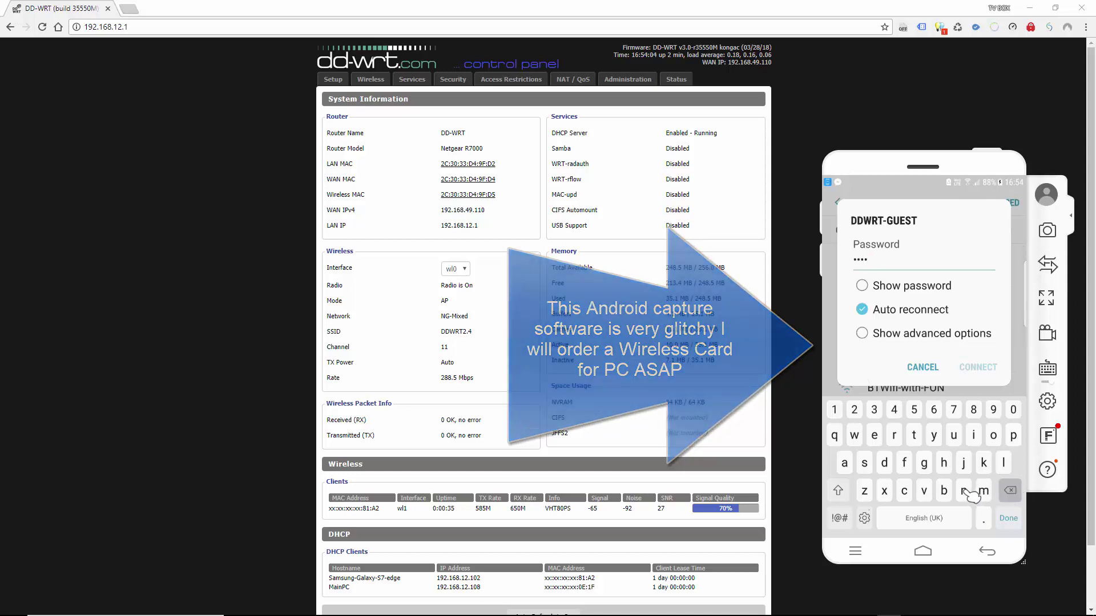
pyautogui.press('BackSpace')
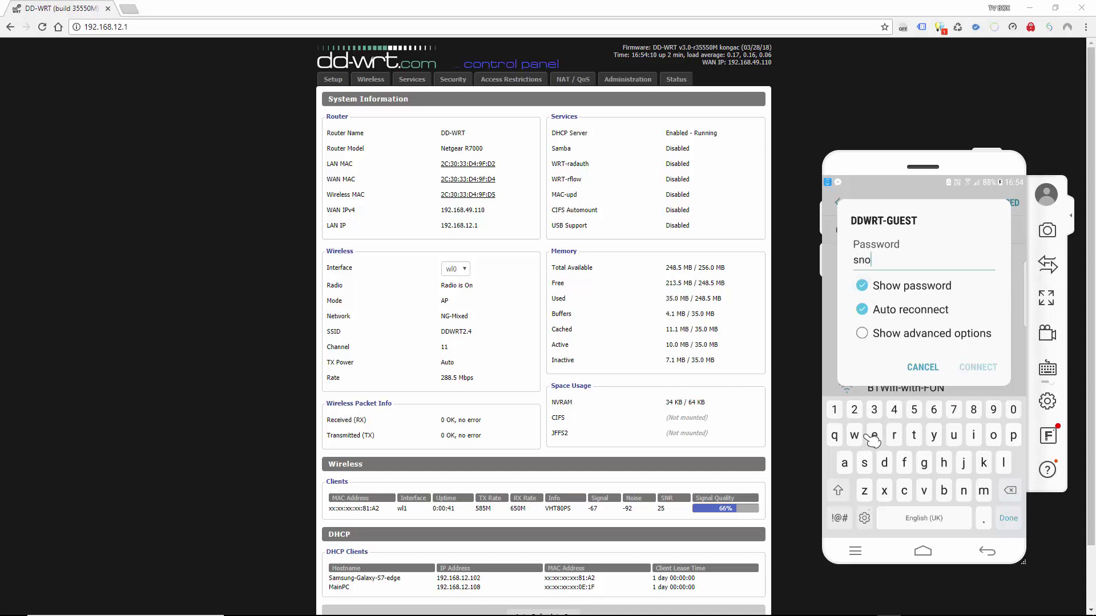
pyautogui.write('w')
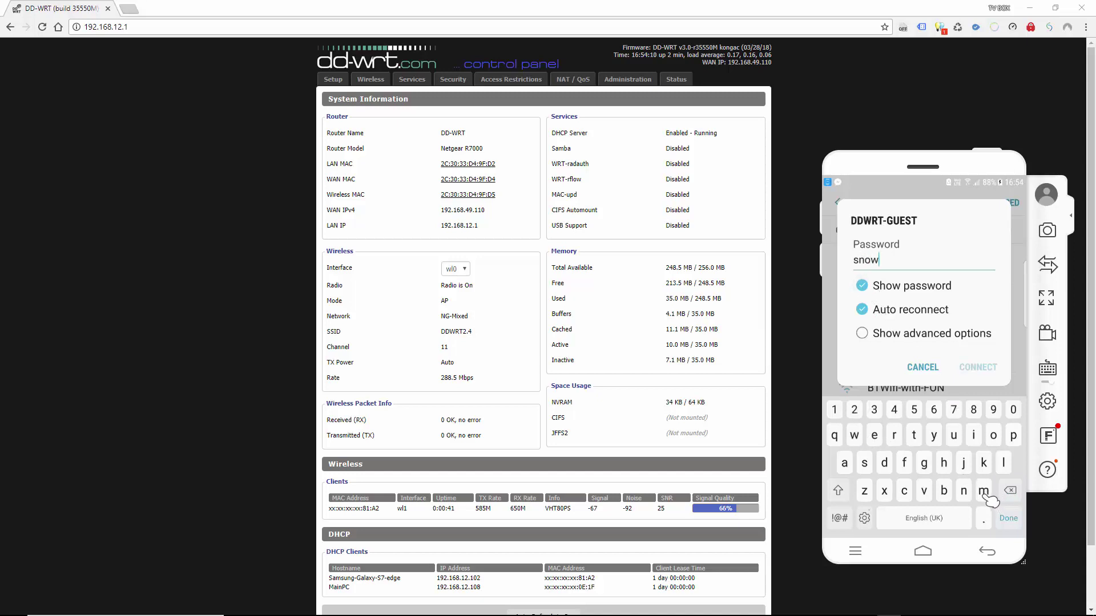